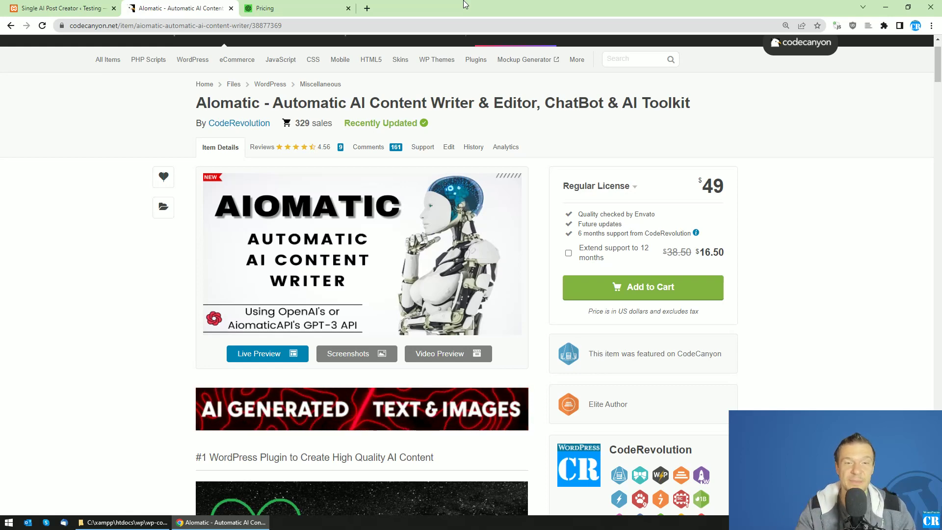
Step: Highlight the Aiomatic plugin name in the CodeCanyon product title, then clear it
{"action": "left_click_drag", "start_coordinate": [177, 103], "coordinate": [261, 104]}
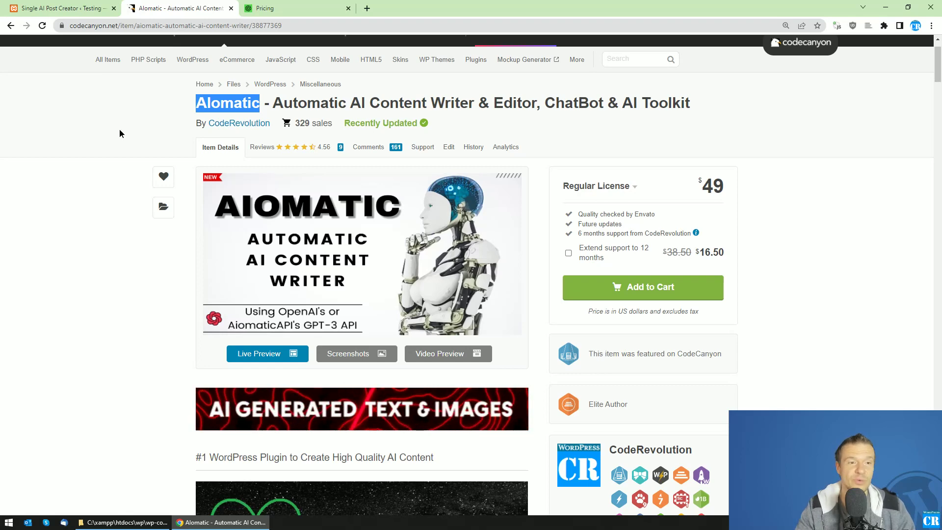
{"action": "left_click", "coordinate": [119, 129]}
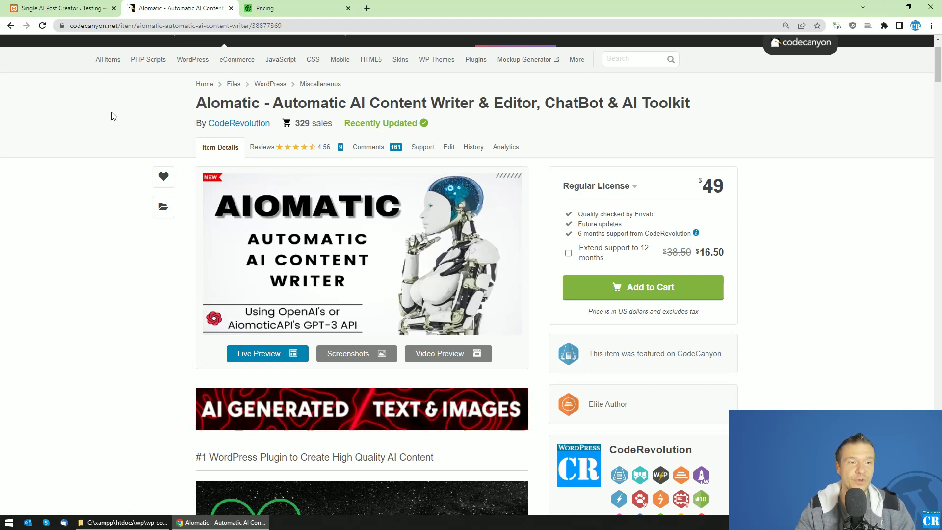
Step: Review the Single AI Post Creator's Model list, which starts with gpt-3.5-turbo
{"action": "left_click", "coordinate": [81, 8]}
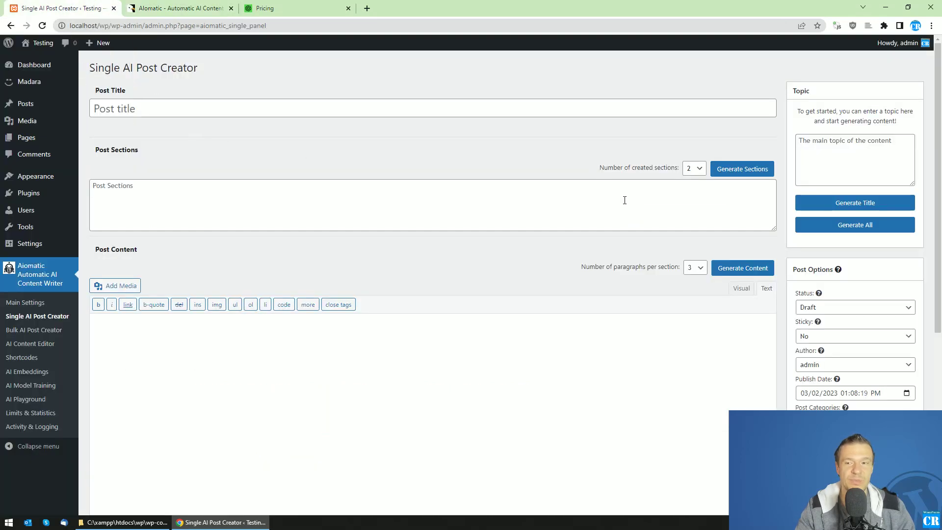
{"action": "scroll", "coordinate": [793, 297], "scroll_direction": "down", "scroll_amount": 1}
{"action": "scroll", "coordinate": [793, 296], "scroll_direction": "down", "scroll_amount": 1}
{"action": "scroll", "coordinate": [789, 297], "scroll_direction": "down", "scroll_amount": 2}
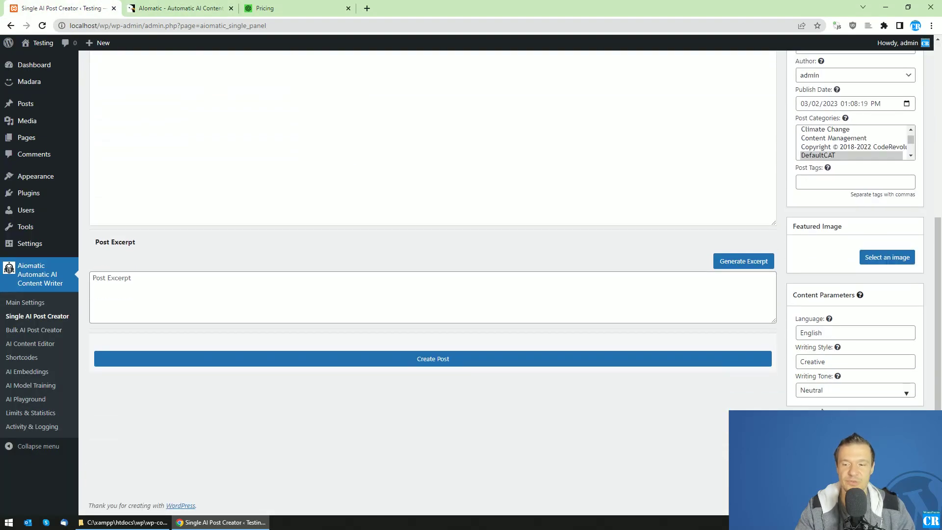
{"action": "scroll", "coordinate": [846, 427], "scroll_direction": "down", "scroll_amount": 1}
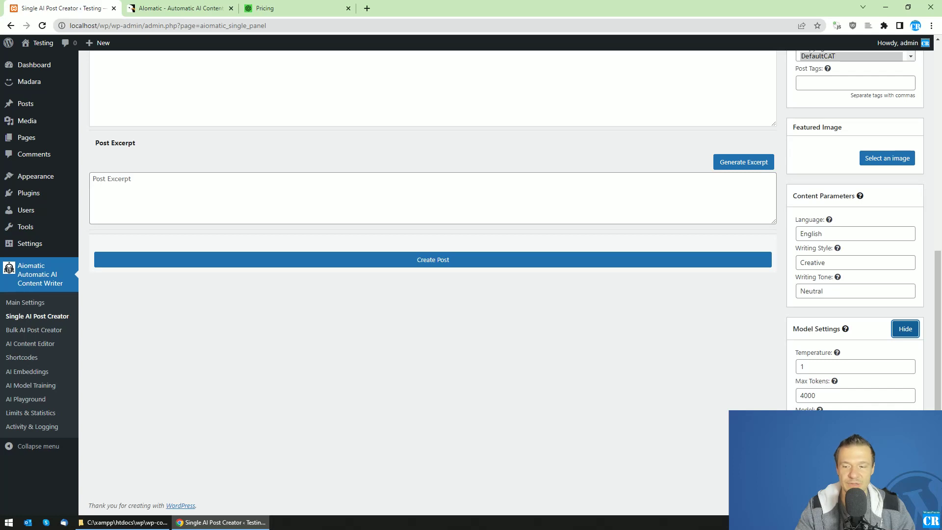
{"action": "left_click", "coordinate": [854, 426]}
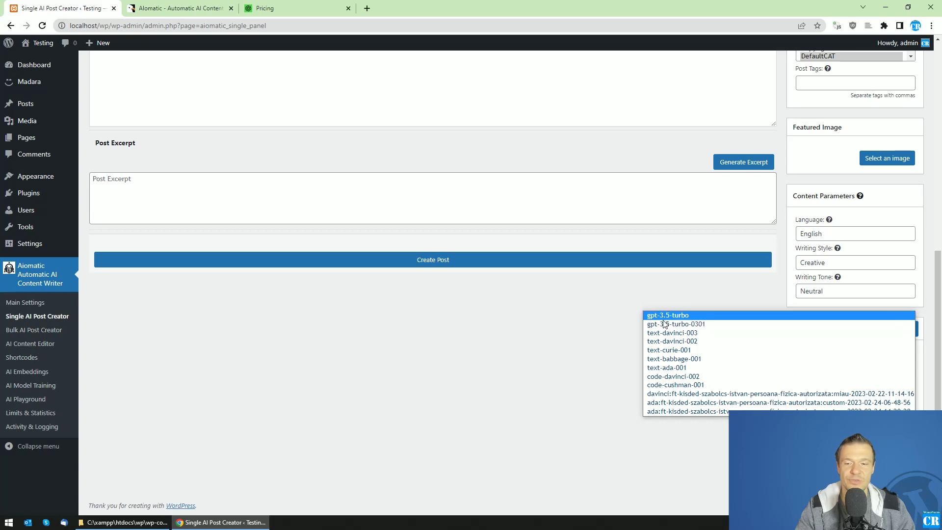
Step: Highlight the gpt-3.5-turbo $0.002 per 1K tokens price against the Davinci InstructGPT rate
{"action": "left_click", "coordinate": [275, 5]}
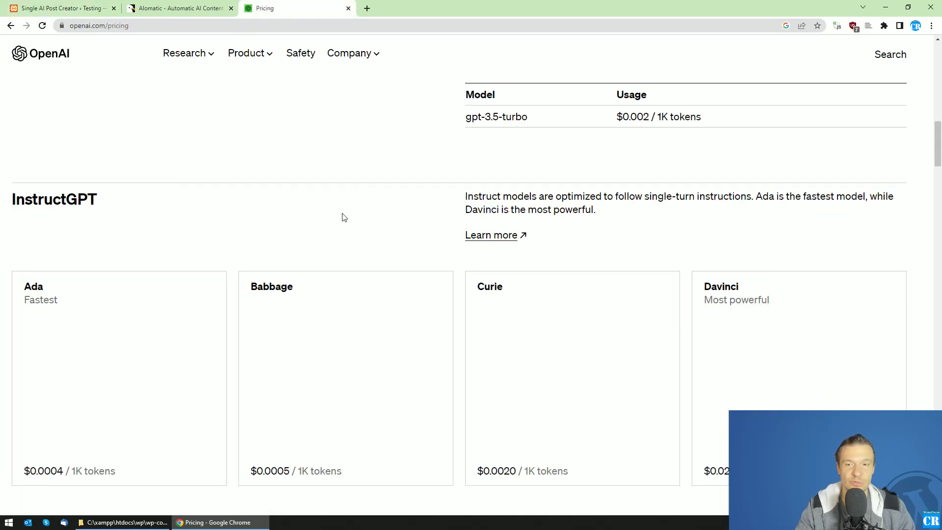
{"action": "scroll", "coordinate": [342, 217], "scroll_direction": "up", "scroll_amount": 1}
{"action": "scroll", "coordinate": [343, 222], "scroll_direction": "down", "scroll_amount": 1}
{"action": "scroll", "coordinate": [343, 224], "scroll_direction": "up", "scroll_amount": 1}
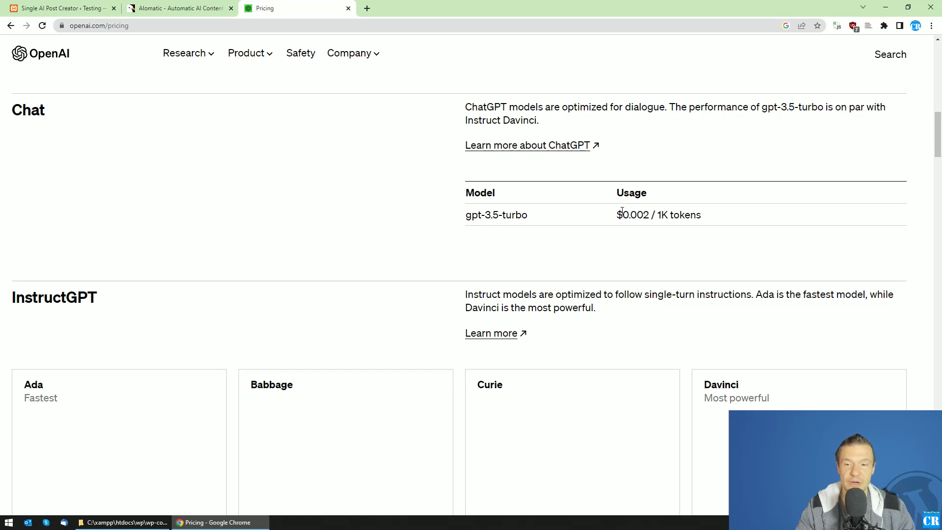
{"action": "scroll", "coordinate": [726, 383], "scroll_direction": "down", "scroll_amount": 2}
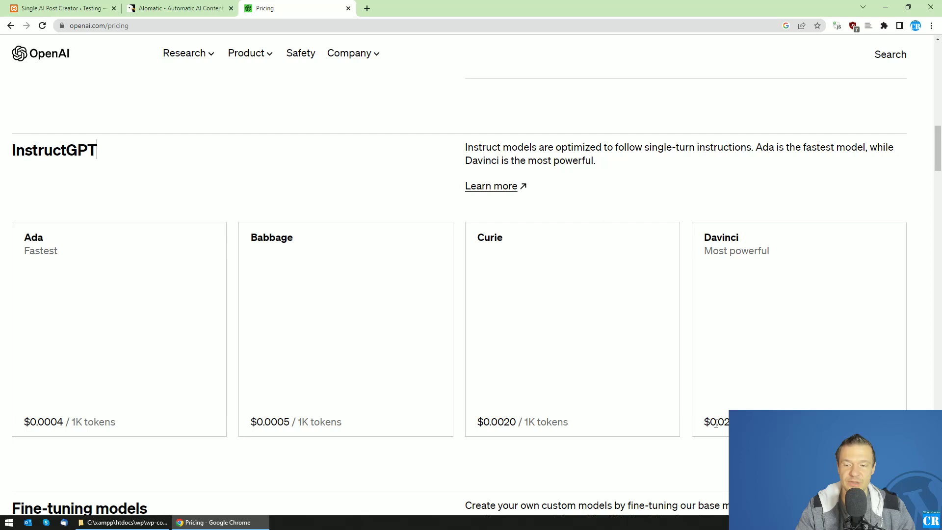
{"action": "left_click_drag", "start_coordinate": [704, 422], "coordinate": [725, 423]}
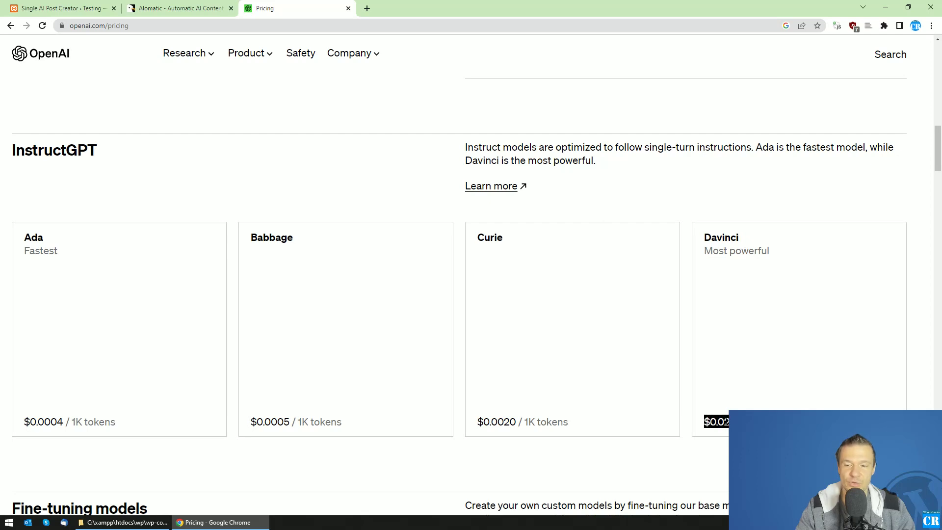
{"action": "scroll", "coordinate": [659, 299], "scroll_direction": "up", "scroll_amount": 2}
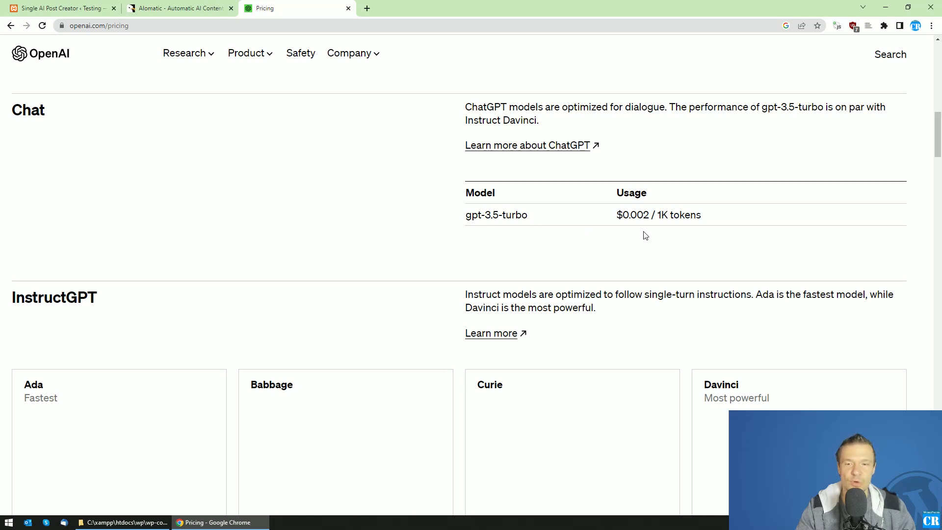
{"action": "left_click_drag", "start_coordinate": [618, 214], "coordinate": [668, 215]}
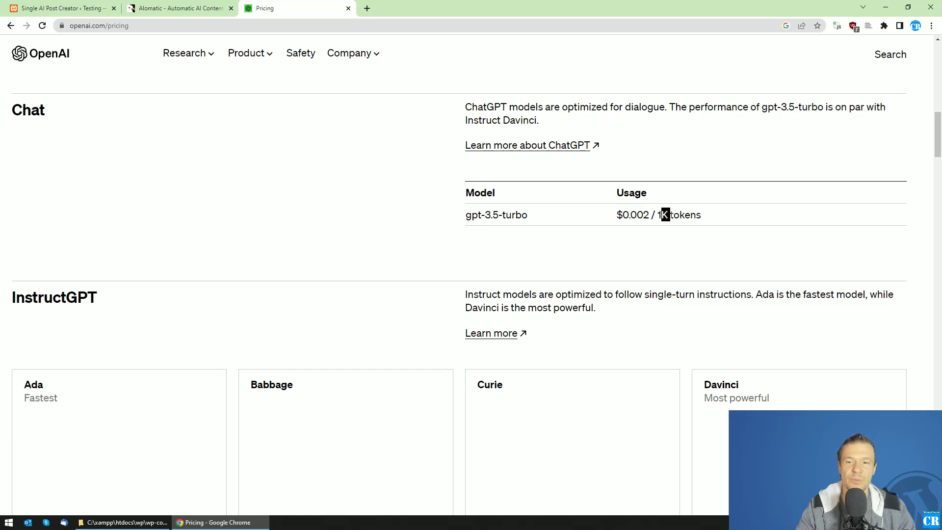
{"action": "left_click", "coordinate": [662, 255]}
{"action": "scroll", "coordinate": [666, 221], "scroll_direction": "down", "scroll_amount": 2}
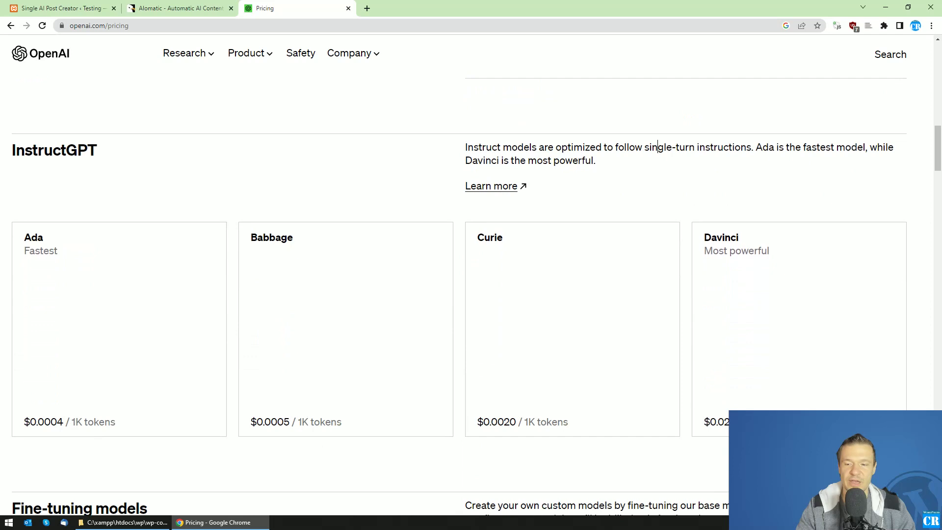
{"action": "scroll", "coordinate": [674, 186], "scroll_direction": "up", "scroll_amount": 1}
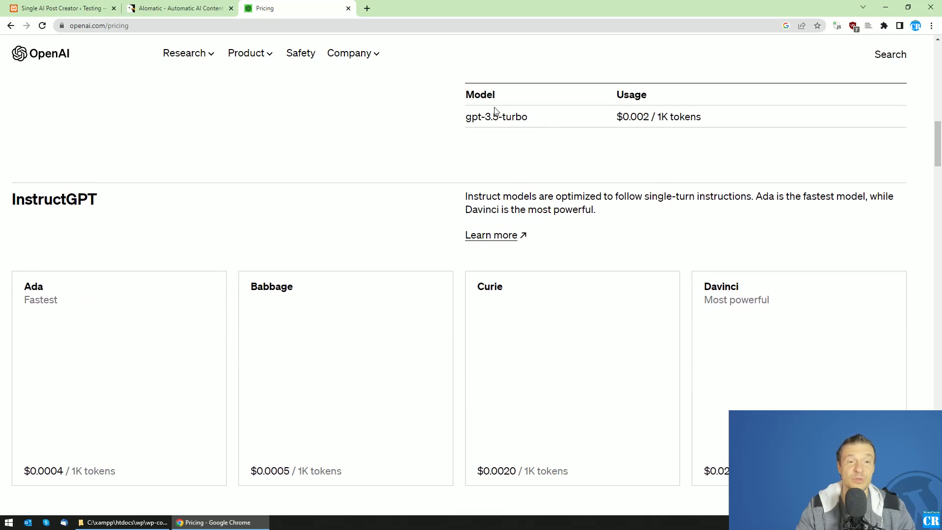
{"action": "left_click_drag", "start_coordinate": [464, 120], "coordinate": [499, 118]}
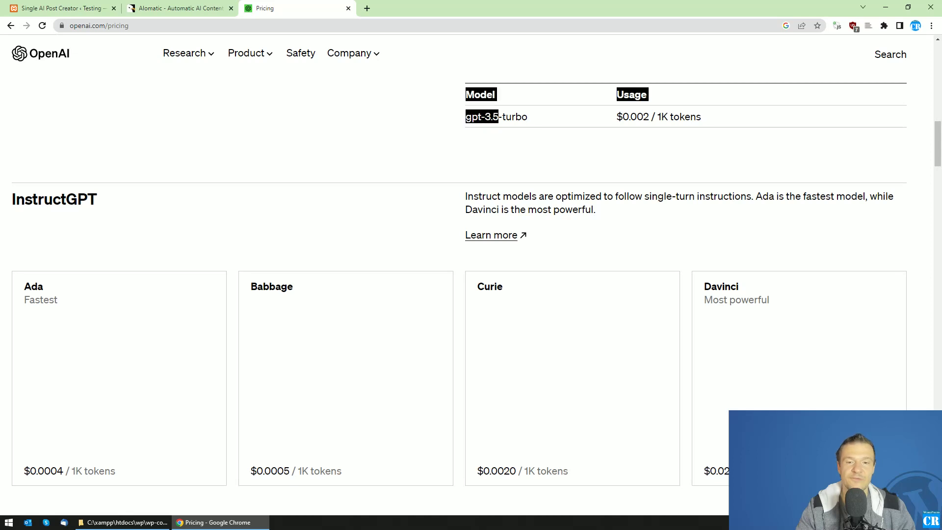
{"action": "left_click", "coordinate": [485, 122]}
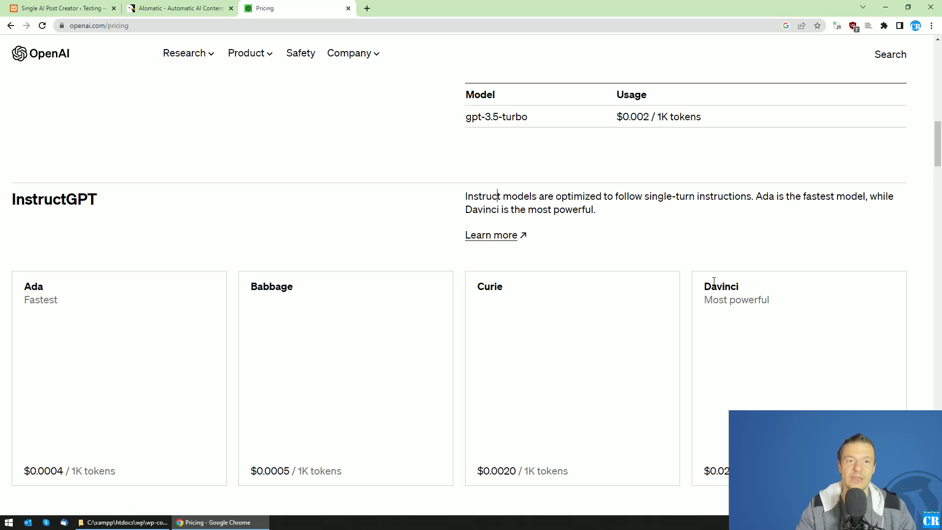
{"action": "double_click", "coordinate": [713, 285]}
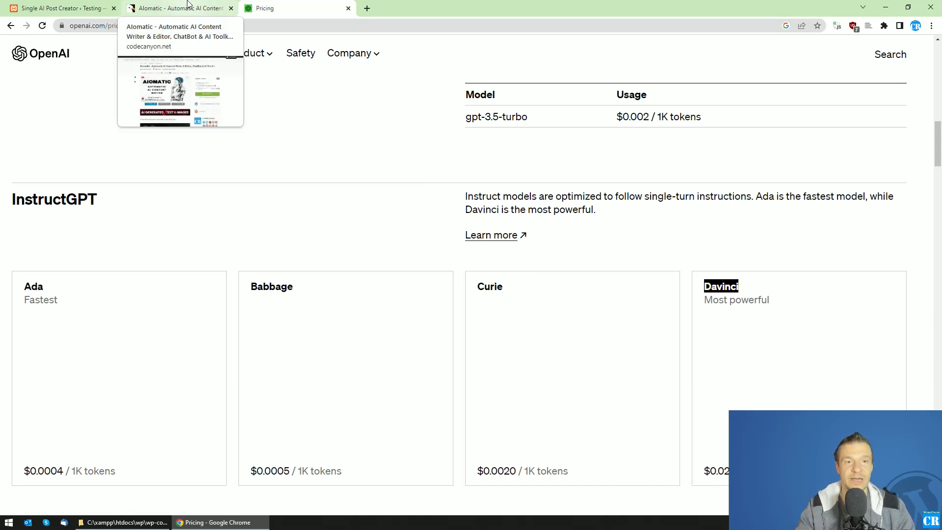
Step: Flip between the post creator and OpenAI pricing, re-highlighting the gpt-3.5-turbo 1K-token price
{"action": "left_click", "coordinate": [188, 7]}
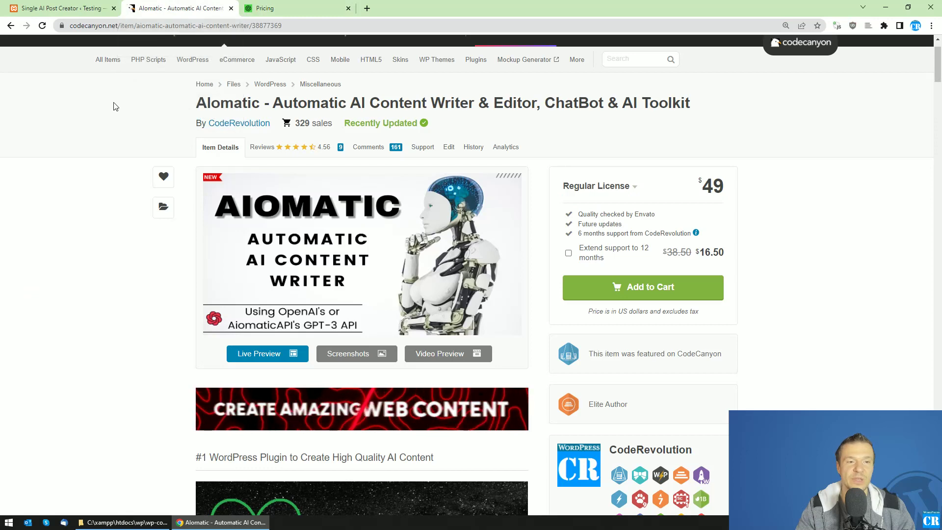
{"action": "left_click", "coordinate": [88, 7]}
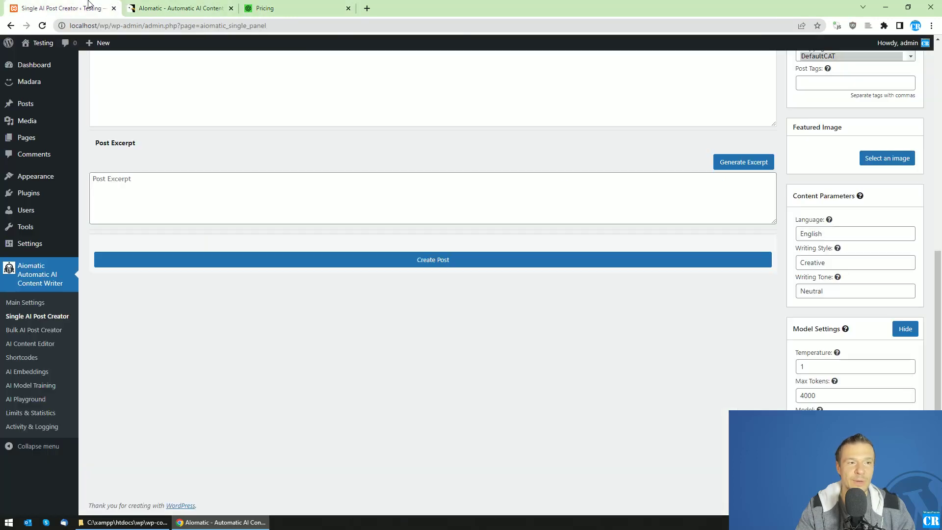
{"action": "left_click", "coordinate": [307, 6]}
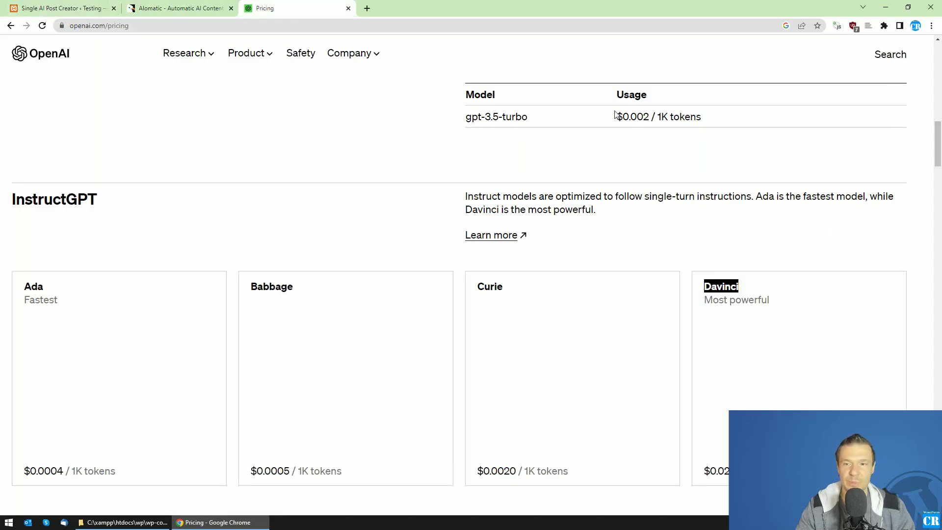
{"action": "left_click_drag", "start_coordinate": [657, 117], "coordinate": [703, 117]}
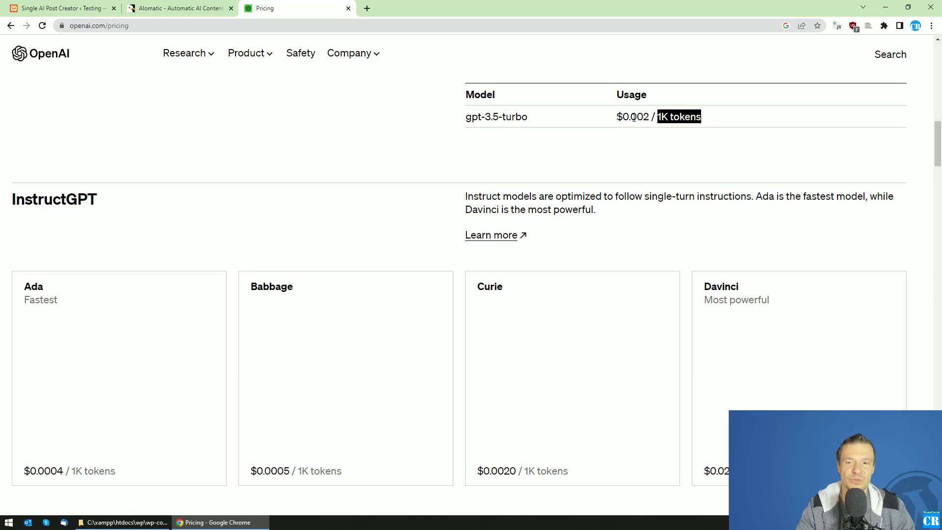
{"action": "left_click_drag", "start_coordinate": [617, 117], "coordinate": [638, 116]}
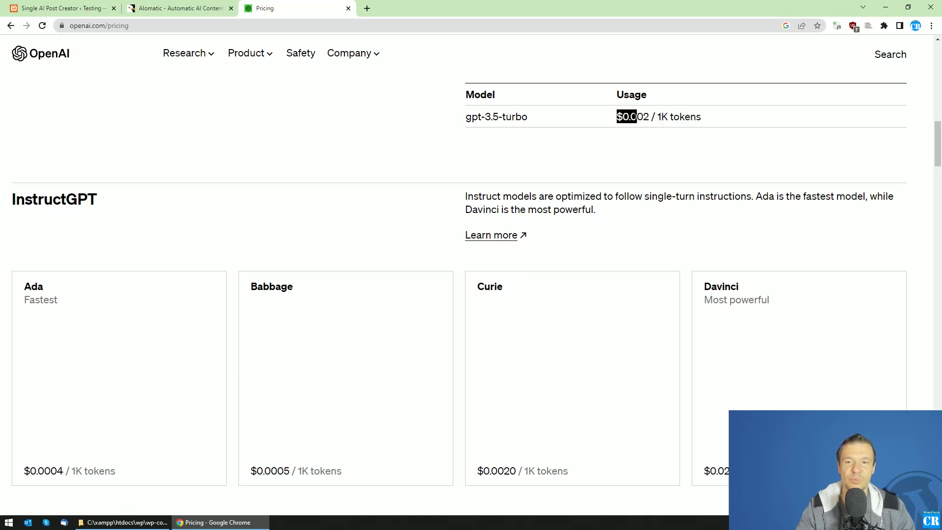
{"action": "left_click", "coordinate": [97, 200]}
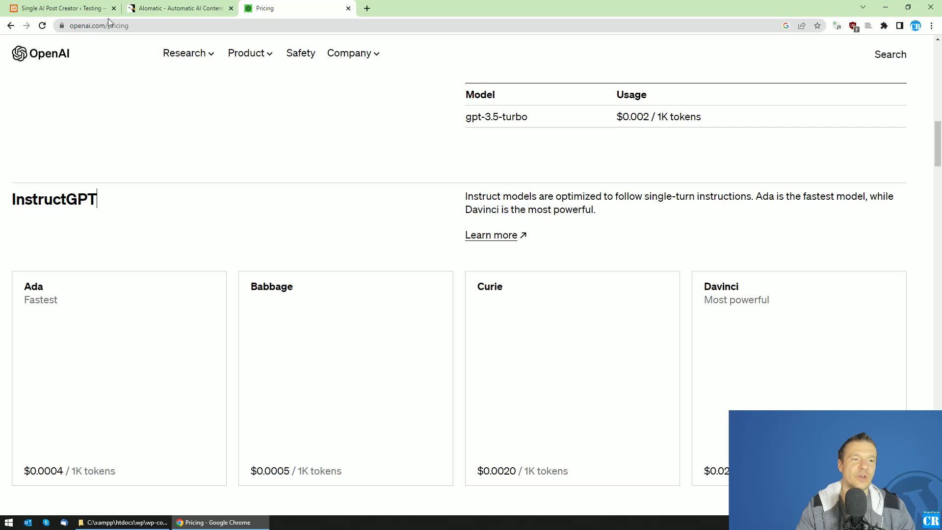
{"action": "left_click", "coordinate": [59, 8]}
{"action": "left_click", "coordinate": [298, 8]}
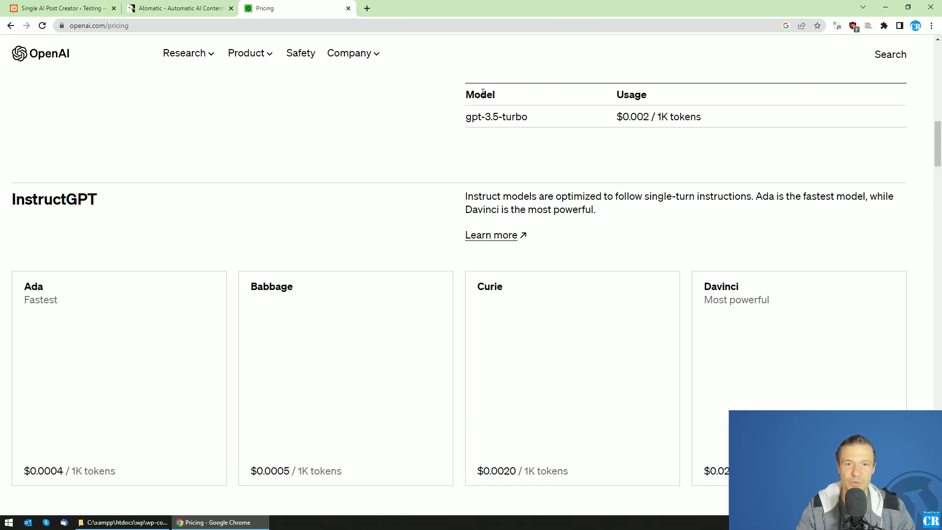
Step: Switch between the Aiomatic product page and the Single AI Post Creator
{"action": "left_click", "coordinate": [153, 7]}
{"action": "left_click", "coordinate": [96, 8]}
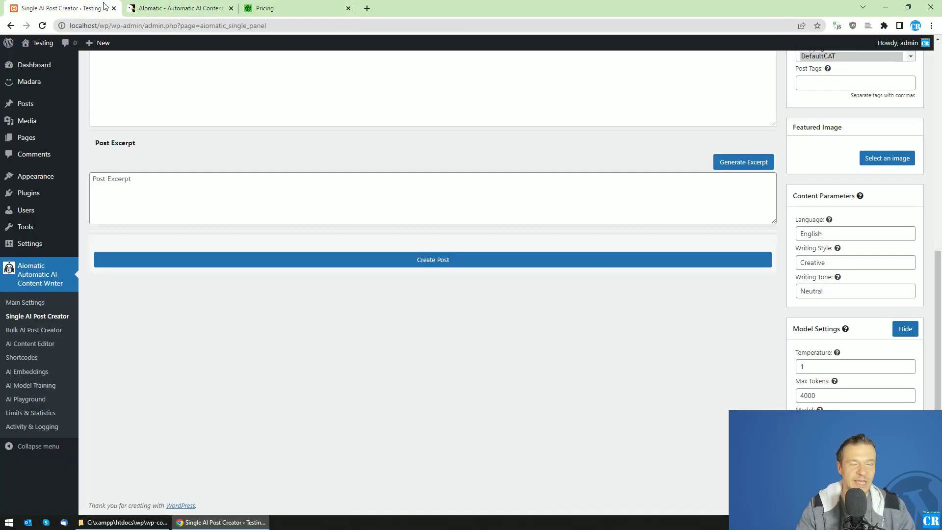
{"action": "left_click", "coordinate": [158, 6]}
{"action": "left_click", "coordinate": [96, 8]}
{"action": "scroll", "coordinate": [162, 170], "scroll_direction": "up", "scroll_amount": 2}
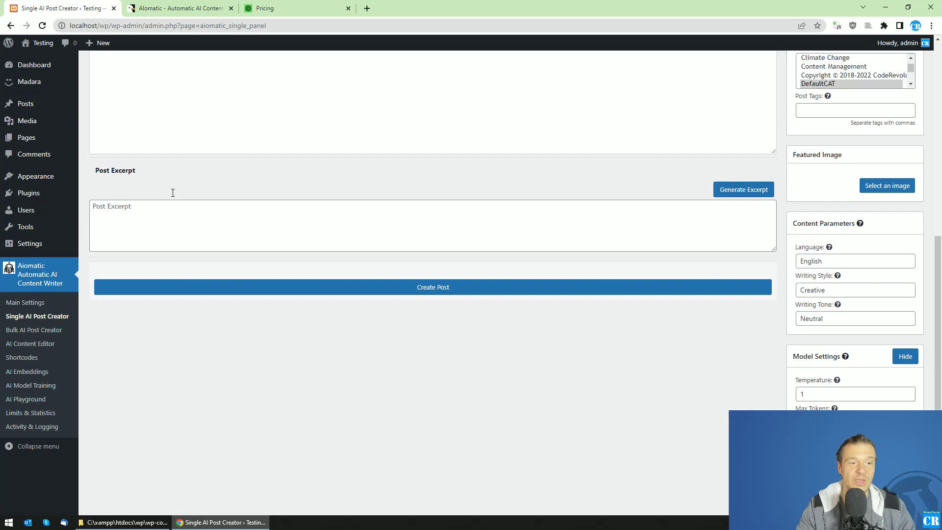
{"action": "scroll", "coordinate": [168, 193], "scroll_direction": "up", "scroll_amount": 5}
{"action": "scroll", "coordinate": [168, 193], "scroll_direction": "down", "scroll_amount": 5}
{"action": "scroll", "coordinate": [356, 242], "scroll_direction": "down", "scroll_amount": 3}
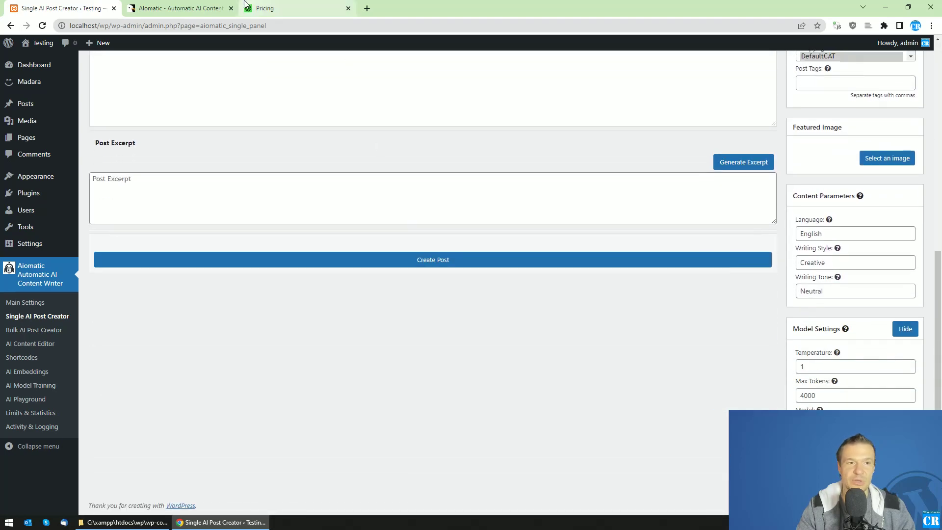
{"action": "left_click", "coordinate": [168, 7]}
{"action": "left_click", "coordinate": [73, 9]}
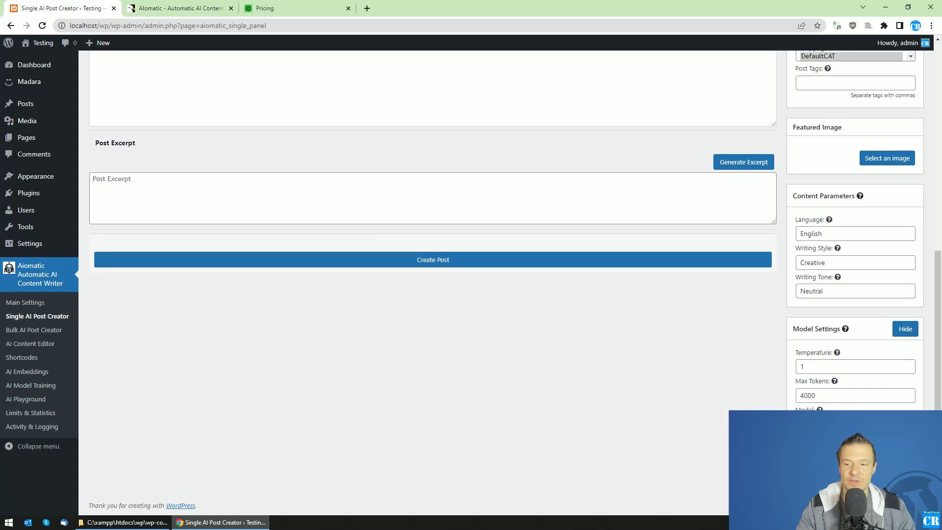
Step: Review the Model dropdown's choices, including gpt-3.5-turbo, and close it unchanged
{"action": "left_click", "coordinate": [854, 423]}
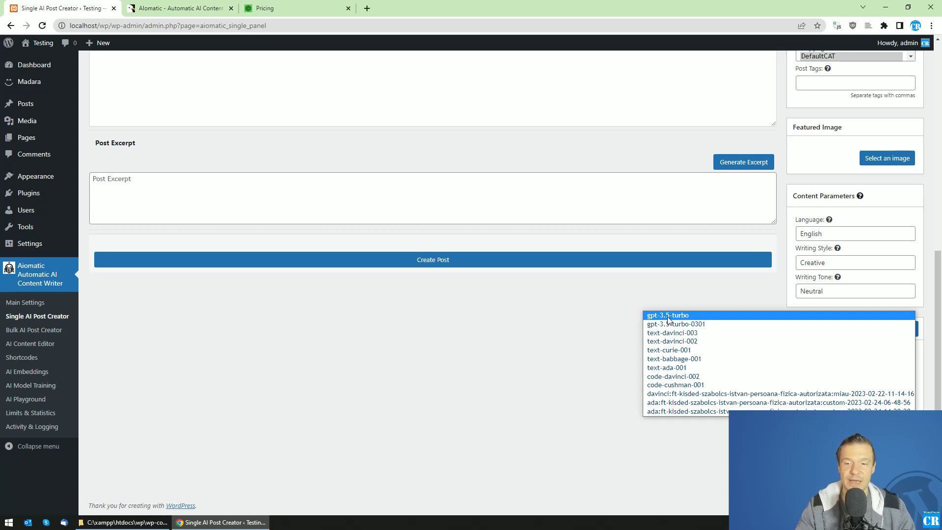
{"action": "left_click", "coordinate": [476, 317]}
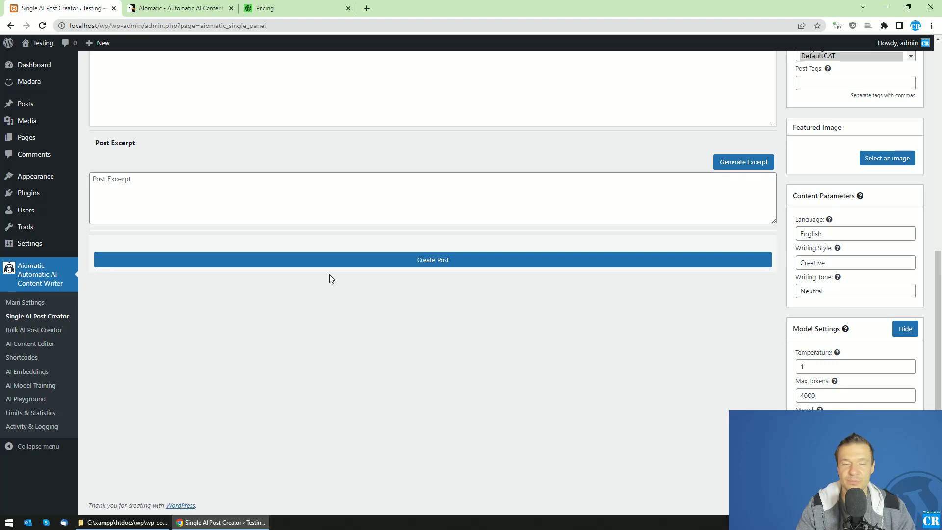
Step: Review the bulk rule's AI Model For Text Generator choices in Advanced Settings and close it unchanged
{"action": "left_click", "coordinate": [31, 331]}
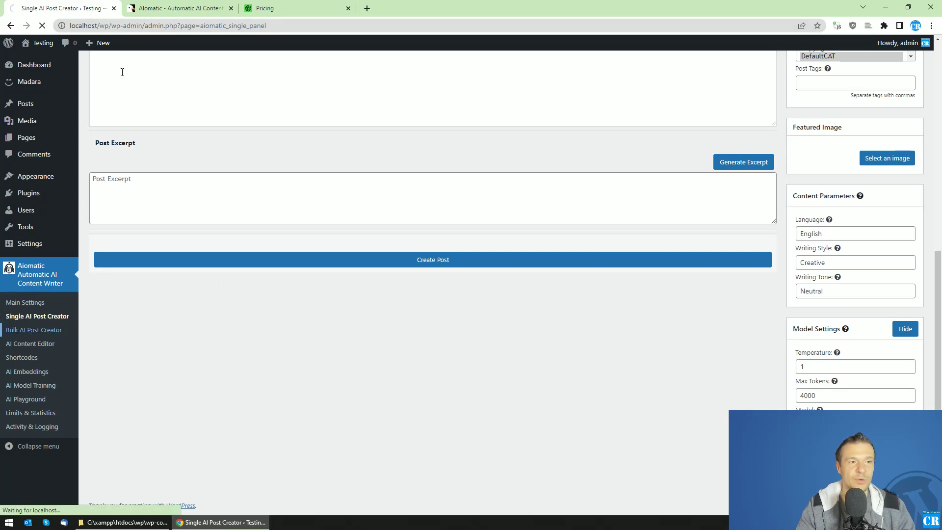
{"action": "left_click", "coordinate": [438, 124]}
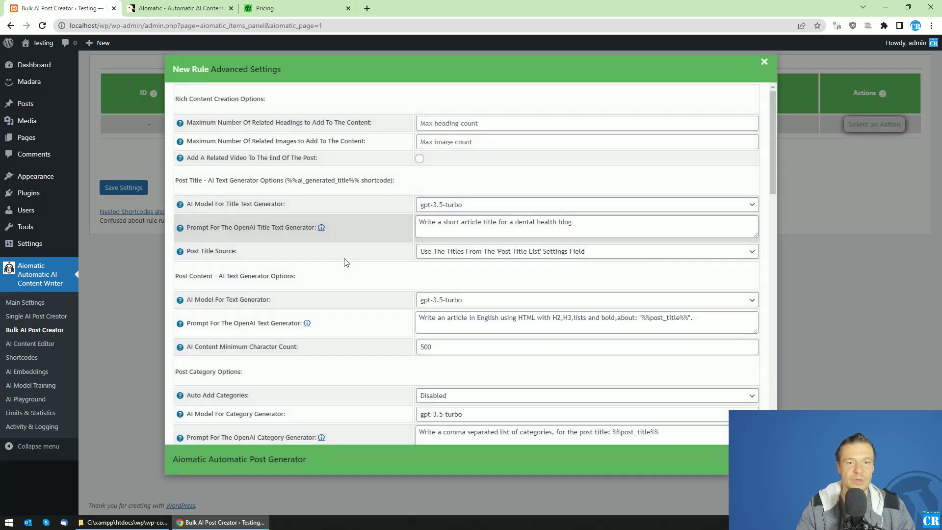
{"action": "scroll", "coordinate": [343, 261], "scroll_direction": "down", "scroll_amount": 2}
{"action": "scroll", "coordinate": [406, 236], "scroll_direction": "down", "scroll_amount": 1}
{"action": "left_click", "coordinate": [443, 203]}
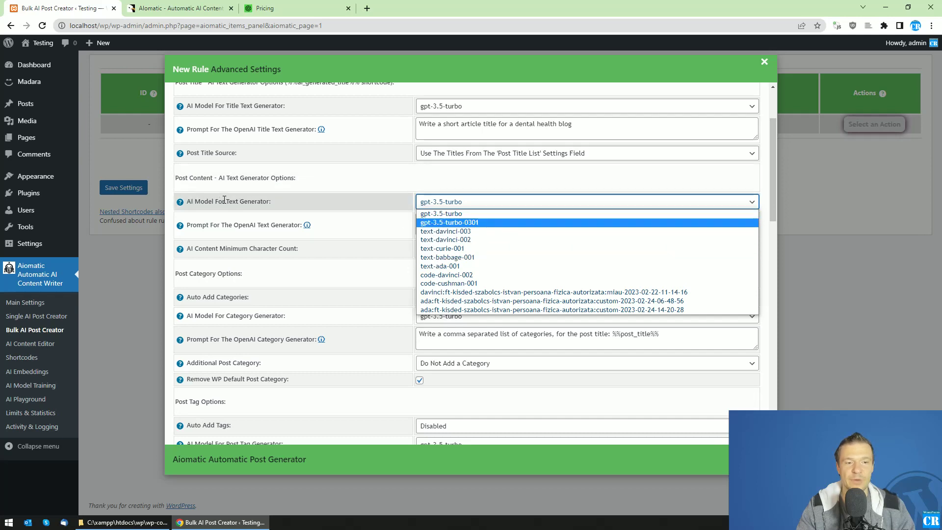
{"action": "scroll", "coordinate": [249, 199], "scroll_direction": "up", "scroll_amount": 2}
{"action": "scroll", "coordinate": [445, 273], "scroll_direction": "down", "scroll_amount": 2}
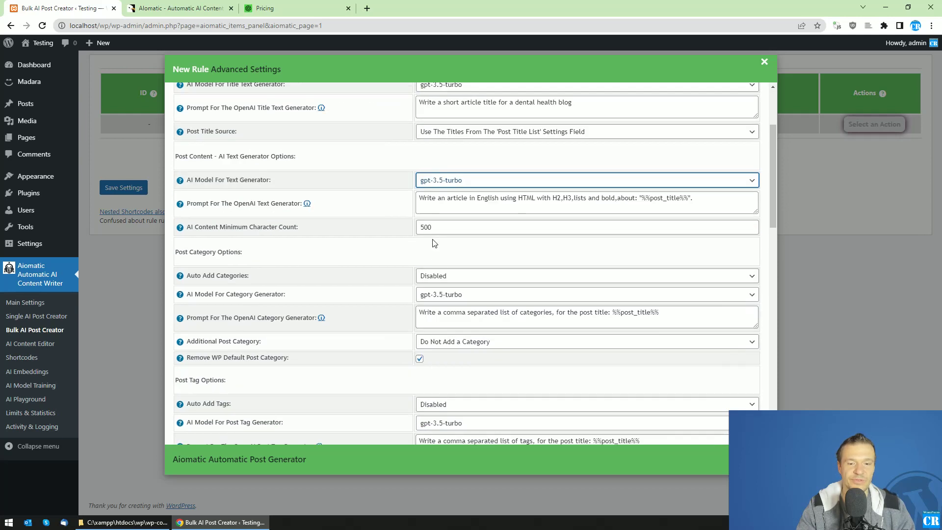
{"action": "left_click", "coordinate": [141, 318]}
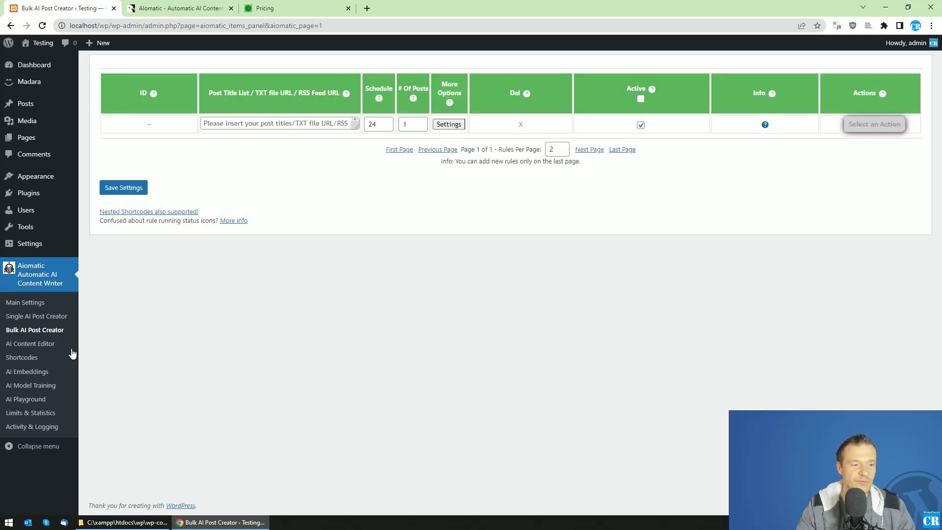
Step: Enable AI Content Rewriting in the AI Content Editor and review its models, keeping text-davinci-003
{"action": "left_click", "coordinate": [31, 344]}
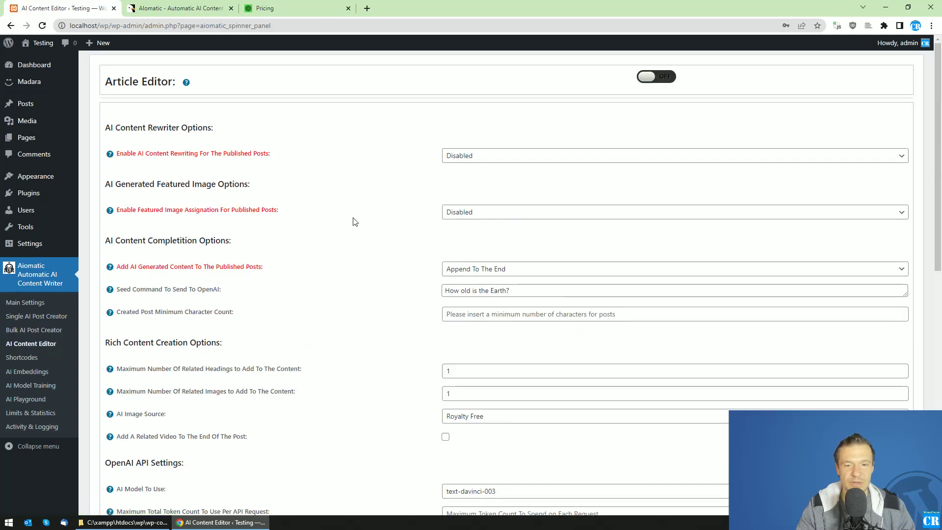
{"action": "left_click", "coordinate": [452, 157]}
{"action": "left_click", "coordinate": [459, 169]}
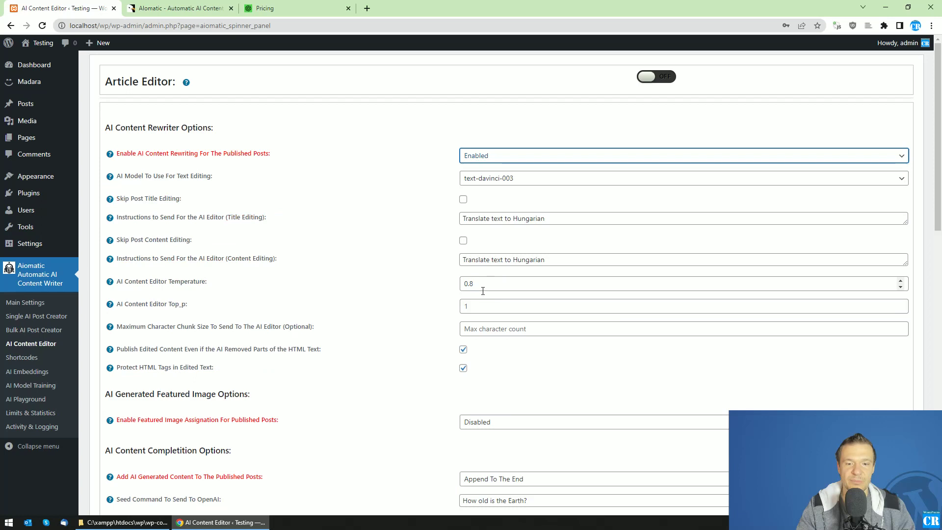
{"action": "scroll", "coordinate": [475, 221], "scroll_direction": "down", "scroll_amount": 1}
{"action": "left_click", "coordinate": [475, 131]}
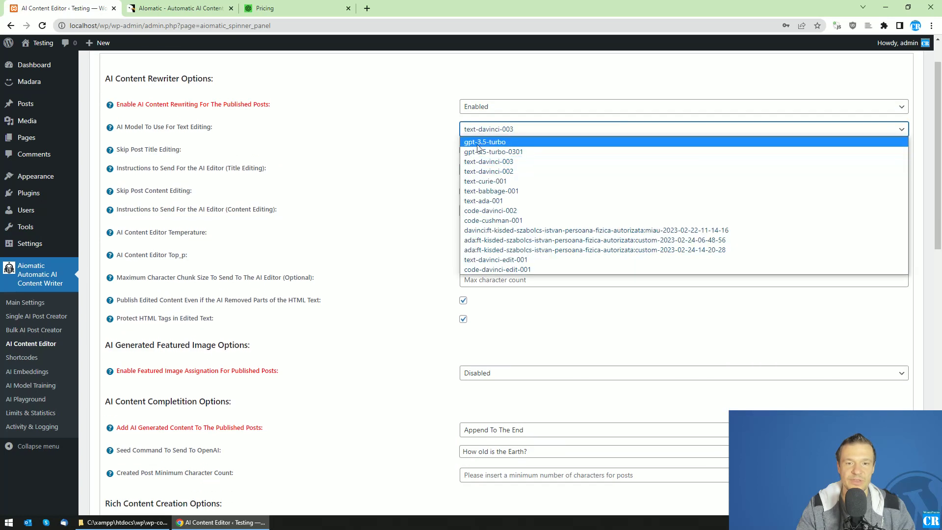
{"action": "left_click", "coordinate": [398, 153]}
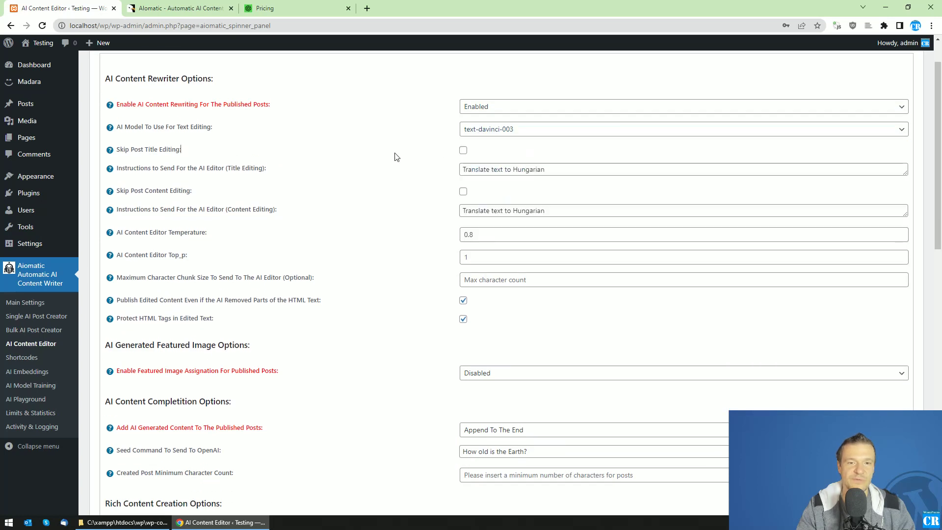
Step: Leave for the Shortcodes page without saving the editor changes
{"action": "left_click", "coordinate": [30, 362]}
{"action": "key", "text": "Return"}
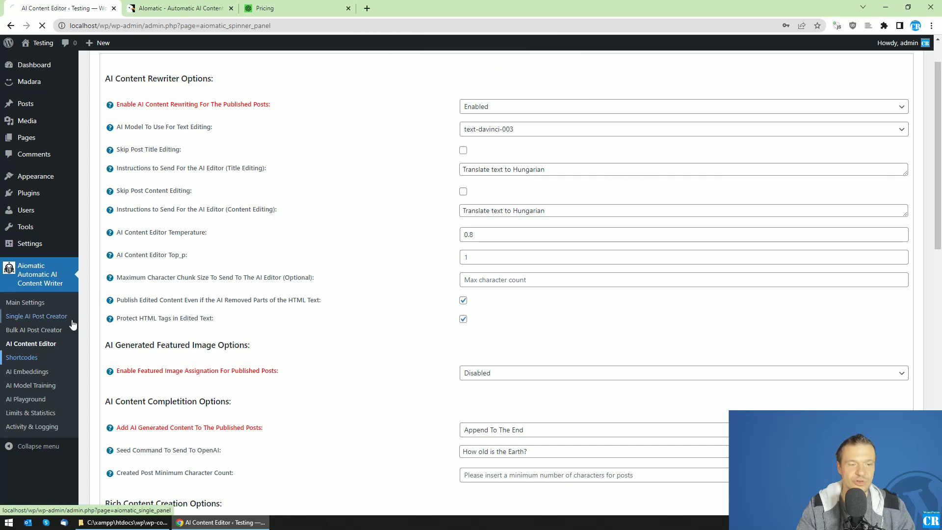
{"action": "scroll", "coordinate": [122, 428], "scroll_direction": "down", "scroll_amount": 3}
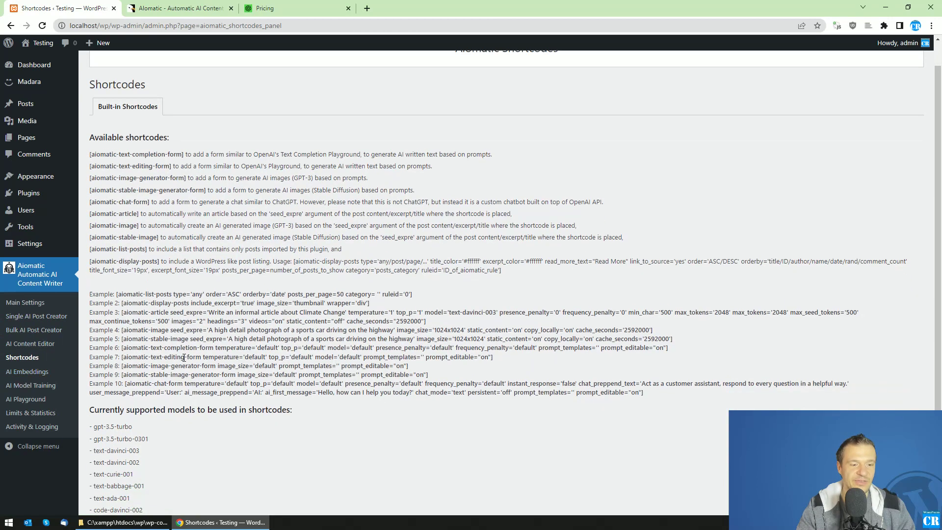
Step: Select gpt-3.5-turbo in the shortcodes' supported models list, then go to AI Embeddings
{"action": "left_click_drag", "start_coordinate": [95, 344], "coordinate": [135, 345]}
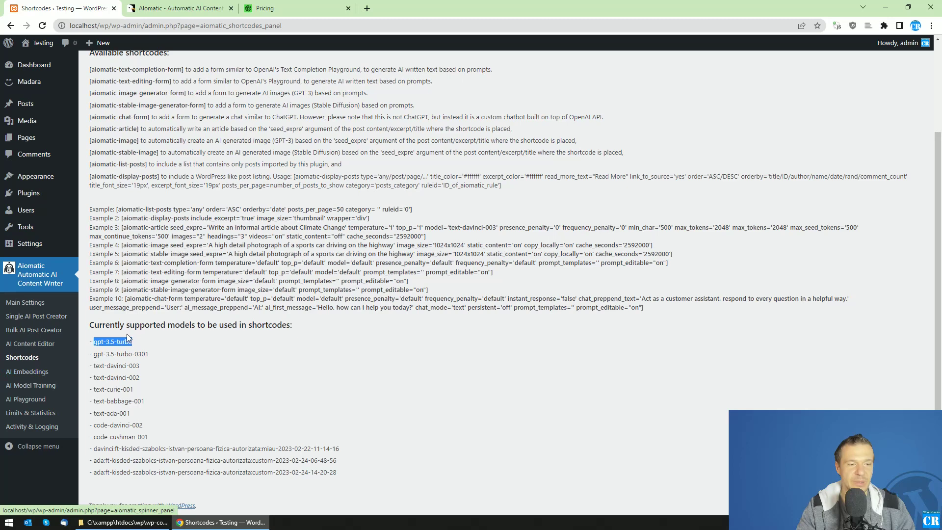
{"action": "left_click", "coordinate": [26, 374]}
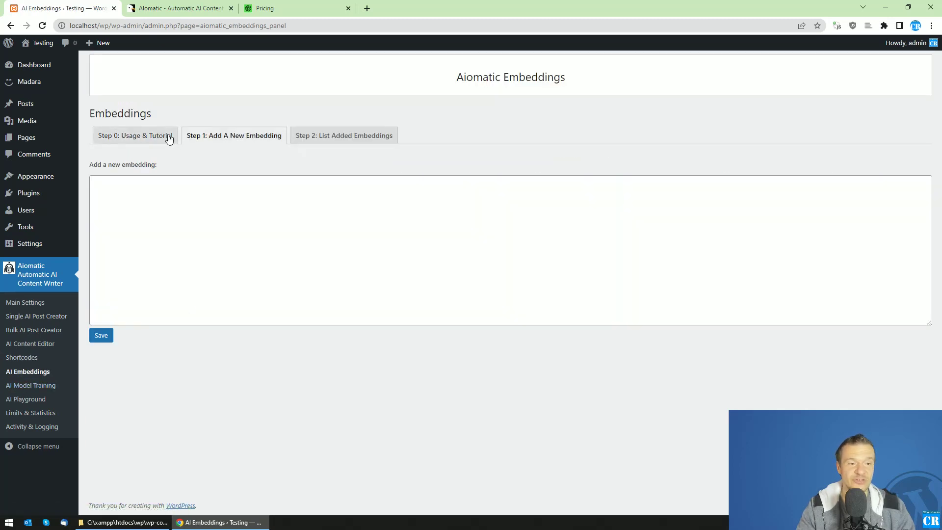
Step: Read the embeddings Step 0 Usage & Tutorial, then go to AI Model Training
{"action": "left_click", "coordinate": [159, 135]}
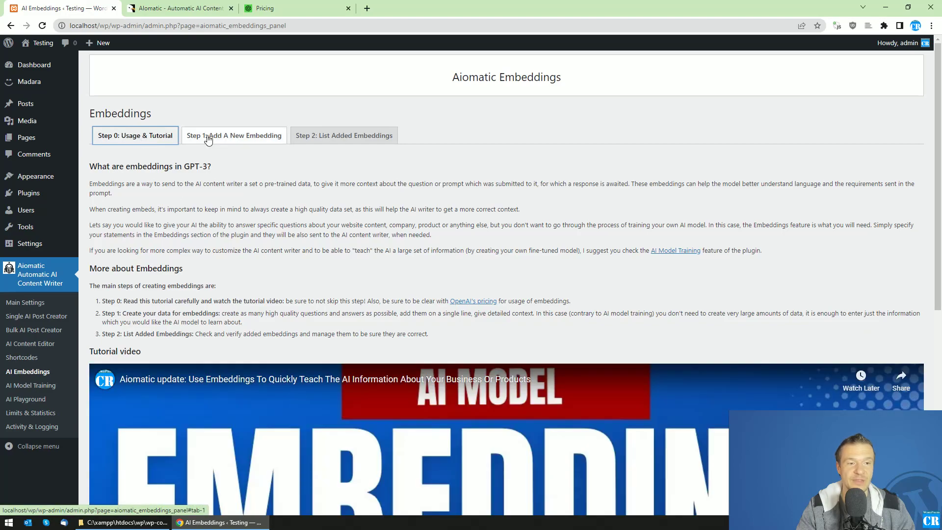
{"action": "scroll", "coordinate": [427, 398], "scroll_direction": "down", "scroll_amount": 3}
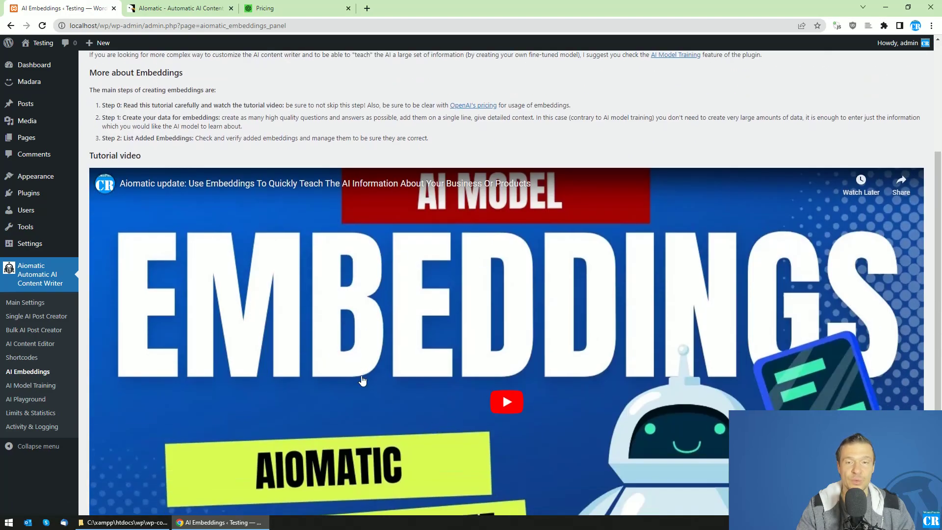
{"action": "scroll", "coordinate": [362, 381], "scroll_direction": "up", "scroll_amount": 3}
{"action": "scroll", "coordinate": [505, 346], "scroll_direction": "down", "scroll_amount": 4}
{"action": "scroll", "coordinate": [478, 326], "scroll_direction": "down", "scroll_amount": 2}
{"action": "scroll", "coordinate": [462, 260], "scroll_direction": "up", "scroll_amount": 1}
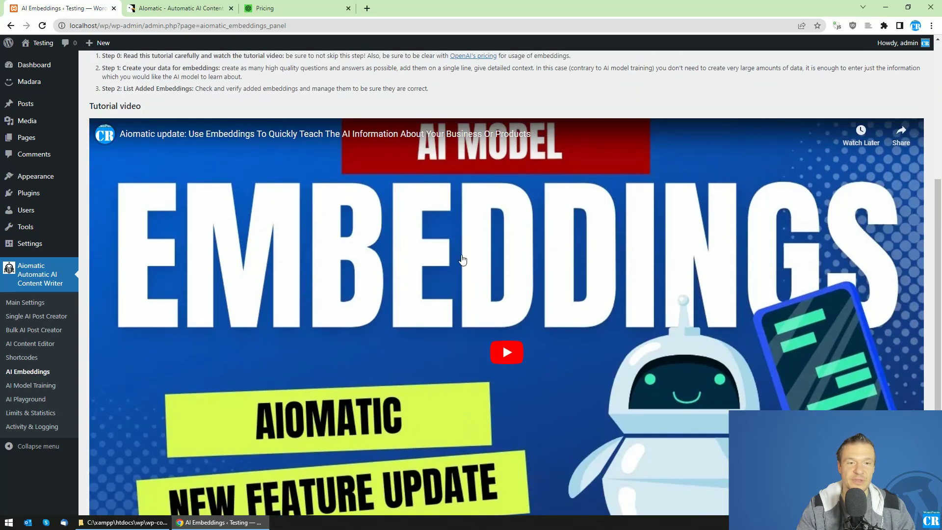
{"action": "scroll", "coordinate": [462, 260], "scroll_direction": "up", "scroll_amount": 1}
{"action": "scroll", "coordinate": [287, 284], "scroll_direction": "up", "scroll_amount": 3}
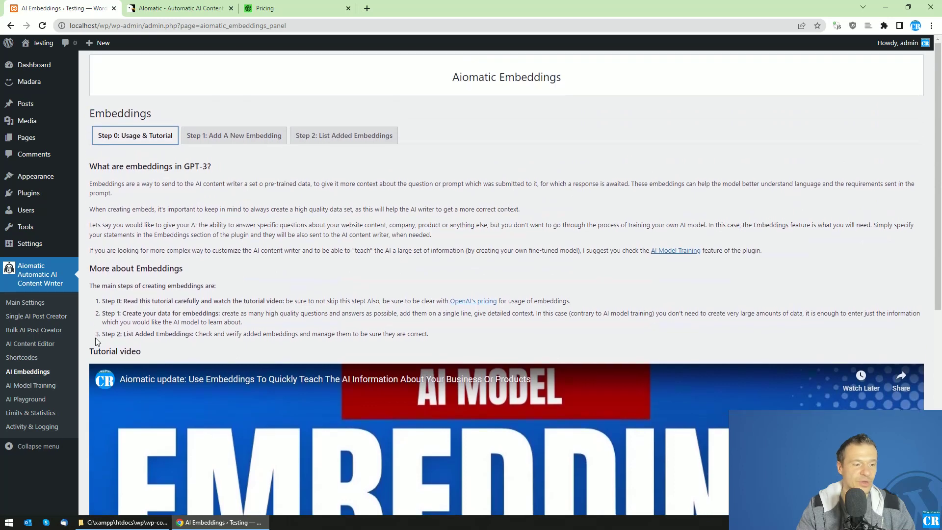
{"action": "left_click", "coordinate": [42, 386]}
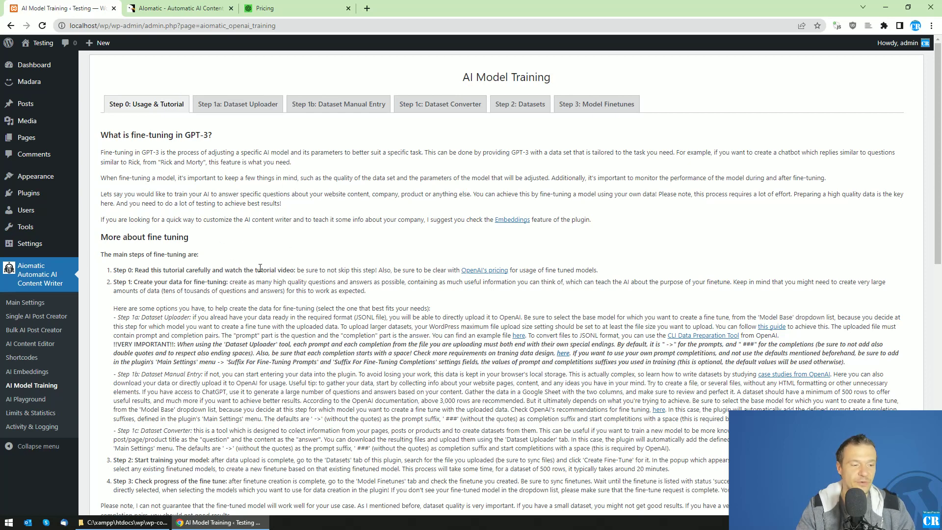
Step: Check the AI Playground's model list, keeping gpt-3.5-turbo, and return to the Single AI Post Creator
{"action": "left_click", "coordinate": [33, 404]}
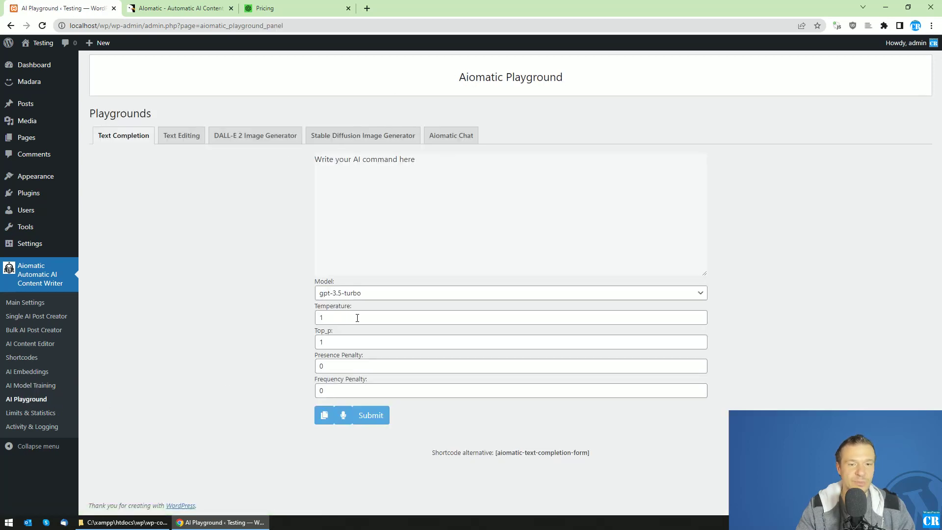
{"action": "left_click", "coordinate": [336, 295]}
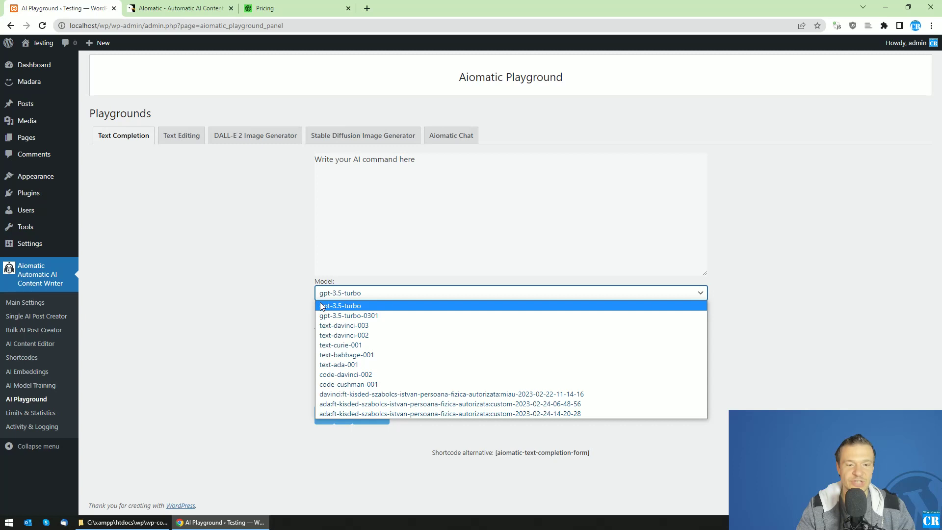
{"action": "left_click", "coordinate": [243, 266]}
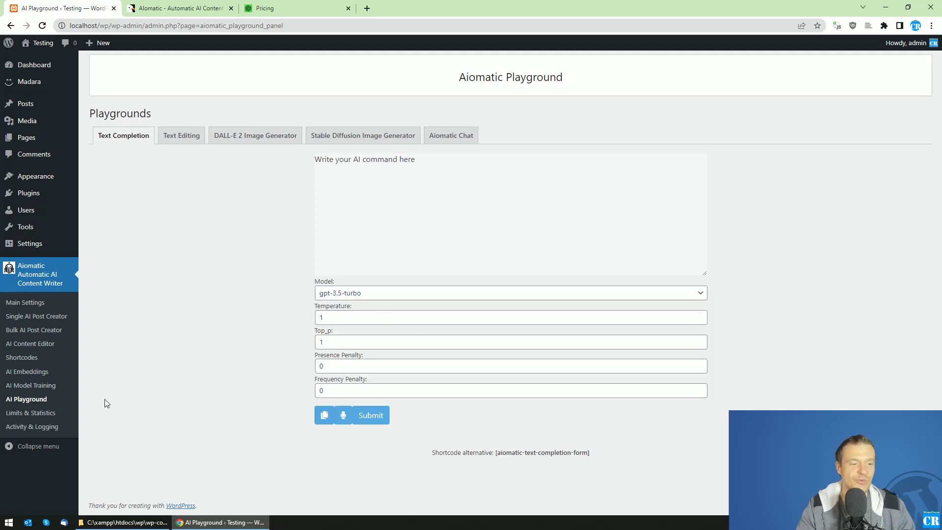
{"action": "left_click", "coordinate": [31, 319]}
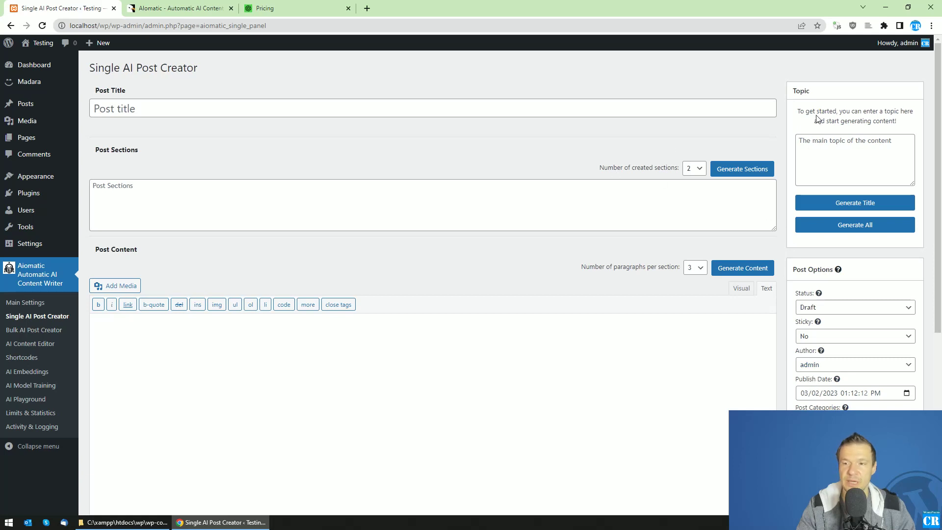
Step: Enter the gardening topic and generate the title 'The Green Way: Tips for Flourishing Gardens'
{"action": "left_click", "coordinate": [819, 158]}
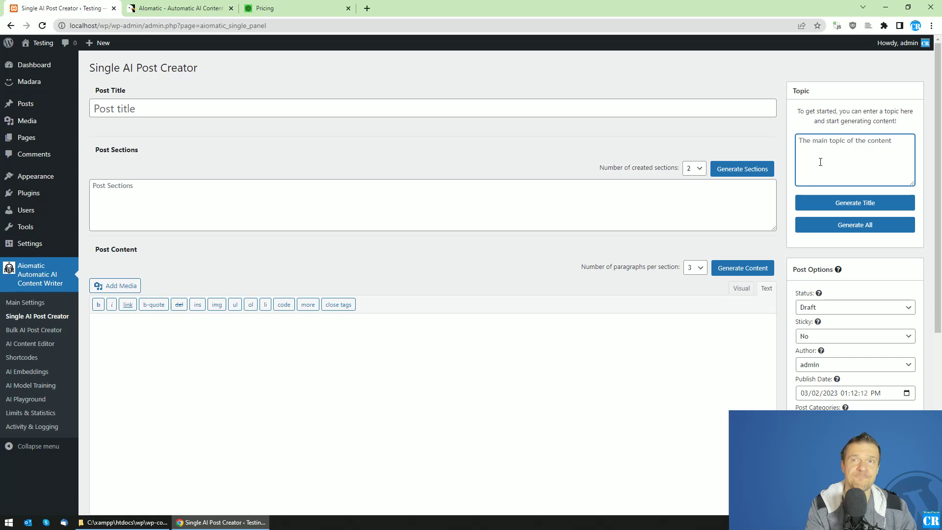
{"action": "type", "text": "Gar"}
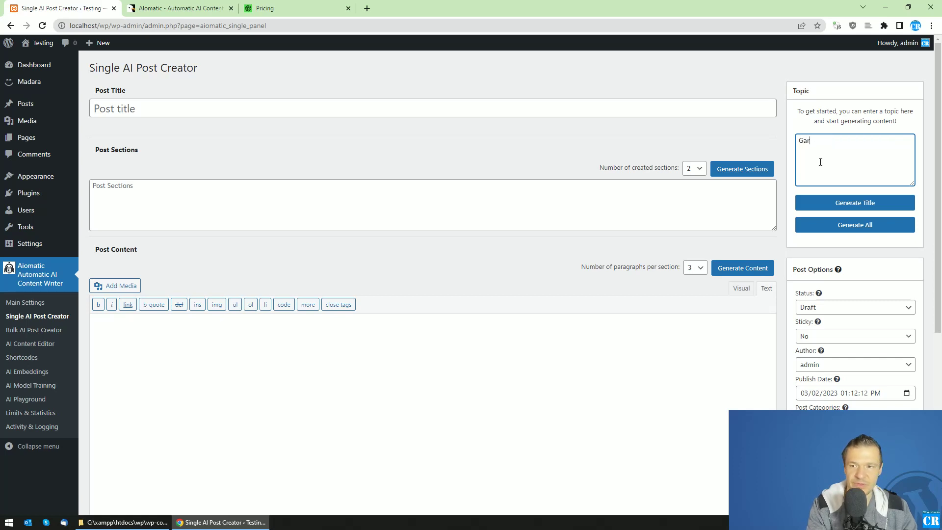
{"action": "type", "text": "dening - best practices a"}
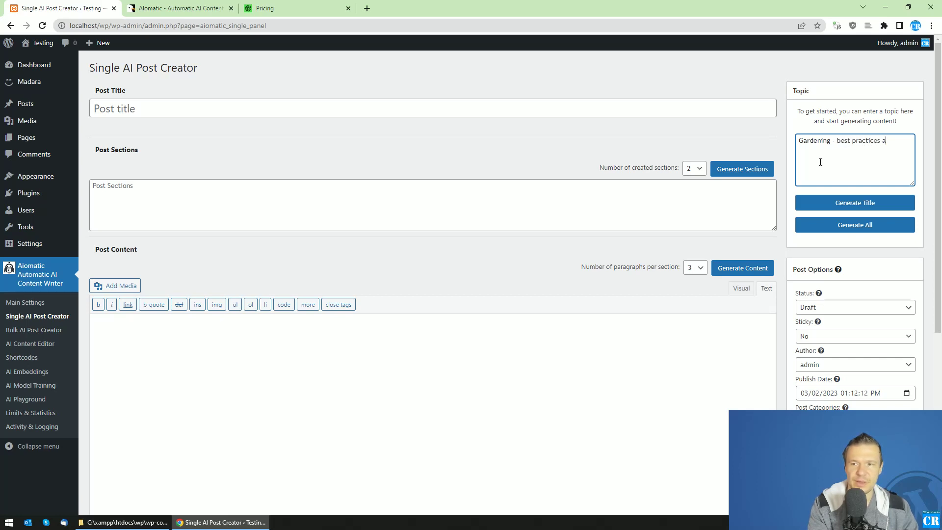
{"action": "type", "text": "nd advice"}
{"action": "type", "text": "s"}
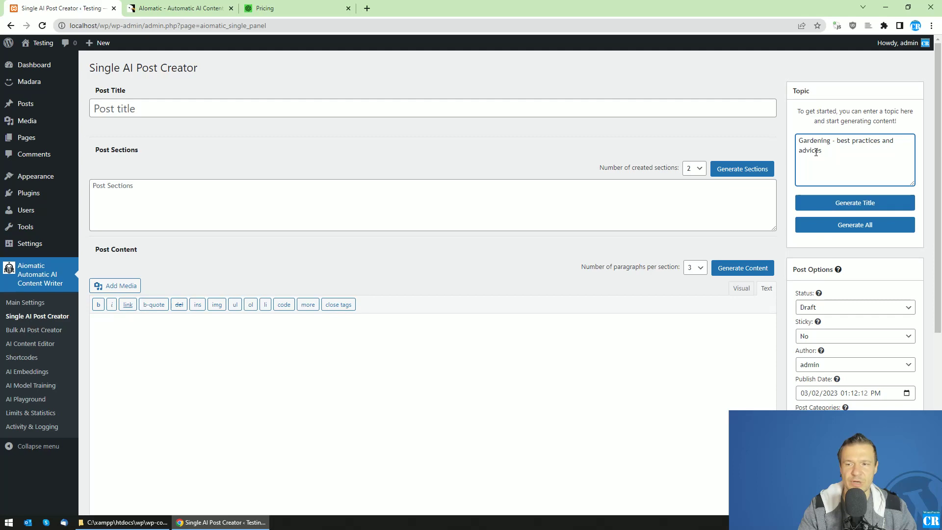
{"action": "left_click", "coordinate": [847, 208]}
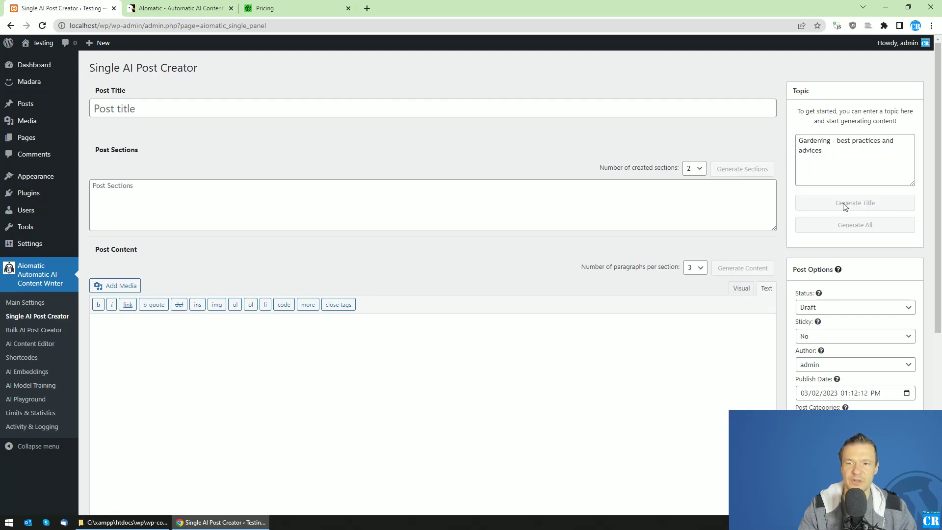
{"action": "scroll", "coordinate": [806, 377], "scroll_direction": "down", "scroll_amount": 2}
{"action": "scroll", "coordinate": [793, 361], "scroll_direction": "down", "scroll_amount": 2}
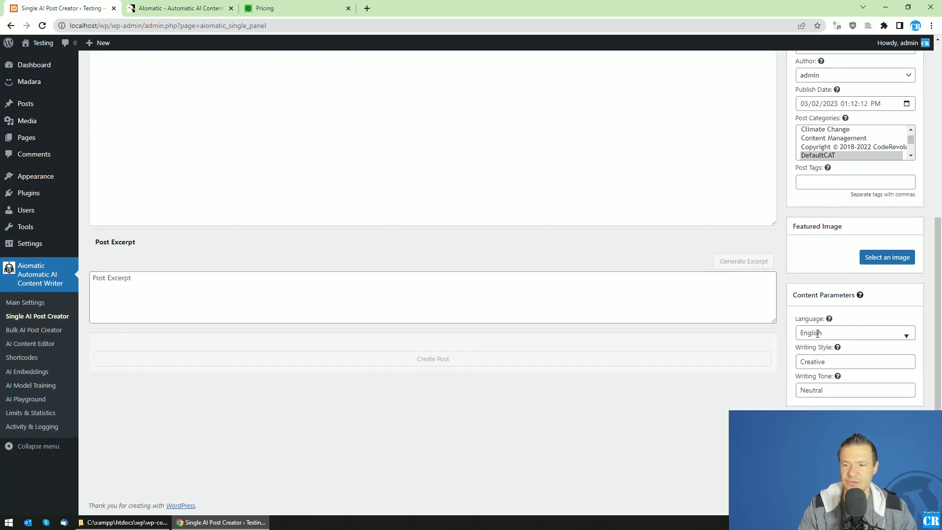
{"action": "scroll", "coordinate": [825, 324], "scroll_direction": "down", "scroll_amount": 1}
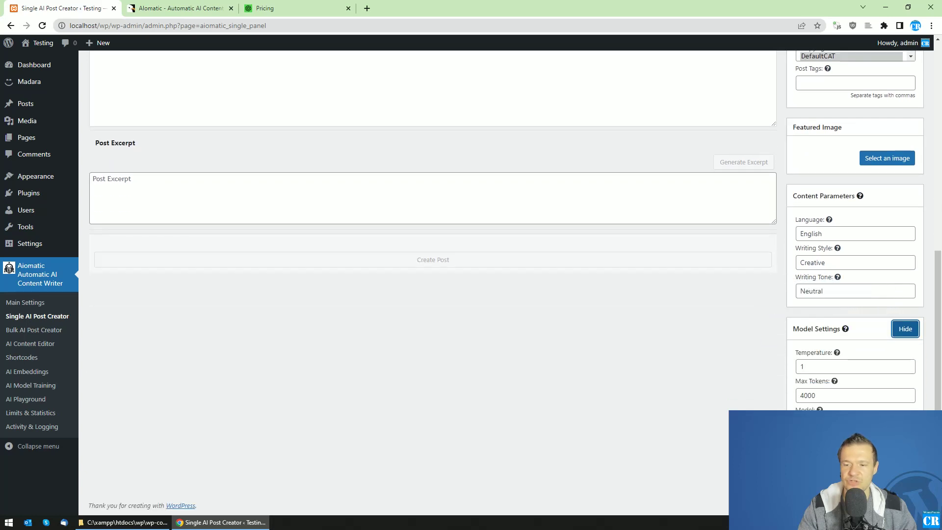
{"action": "scroll", "coordinate": [511, 284], "scroll_direction": "up", "scroll_amount": 5}
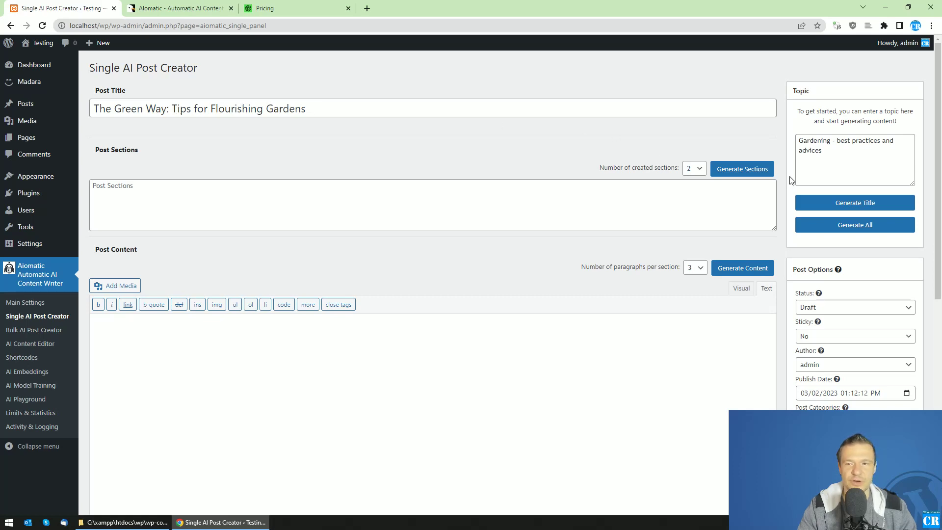
Step: Generate the two section headings and highlight the second one to review it
{"action": "left_click", "coordinate": [730, 171]}
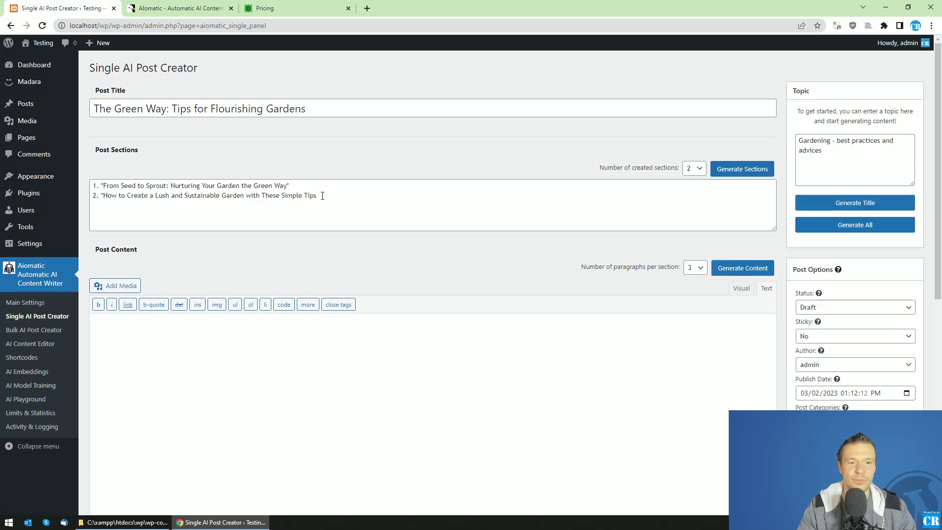
{"action": "left_click_drag", "start_coordinate": [322, 195], "coordinate": [93, 195]}
{"action": "left_click", "coordinate": [312, 165]}
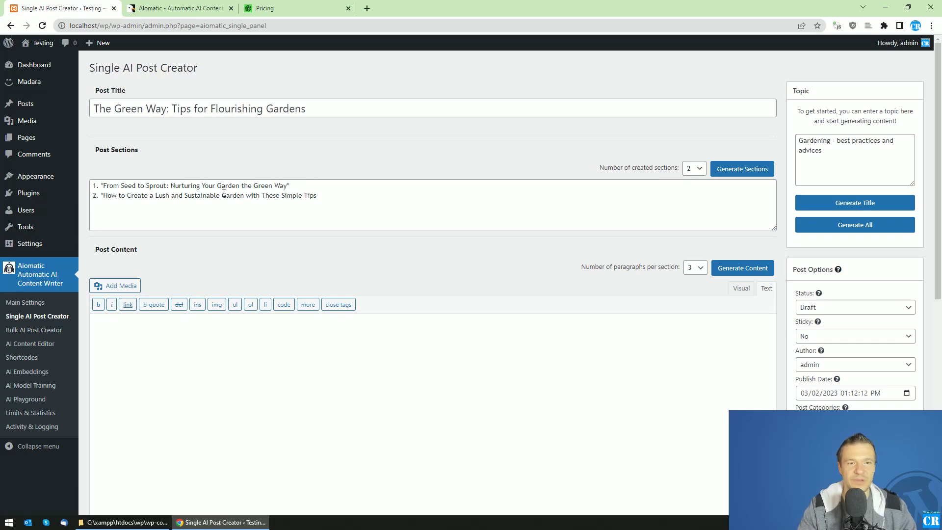
{"action": "scroll", "coordinate": [276, 239], "scroll_direction": "down", "scroll_amount": 2}
{"action": "scroll", "coordinate": [280, 240], "scroll_direction": "up", "scroll_amount": 1}
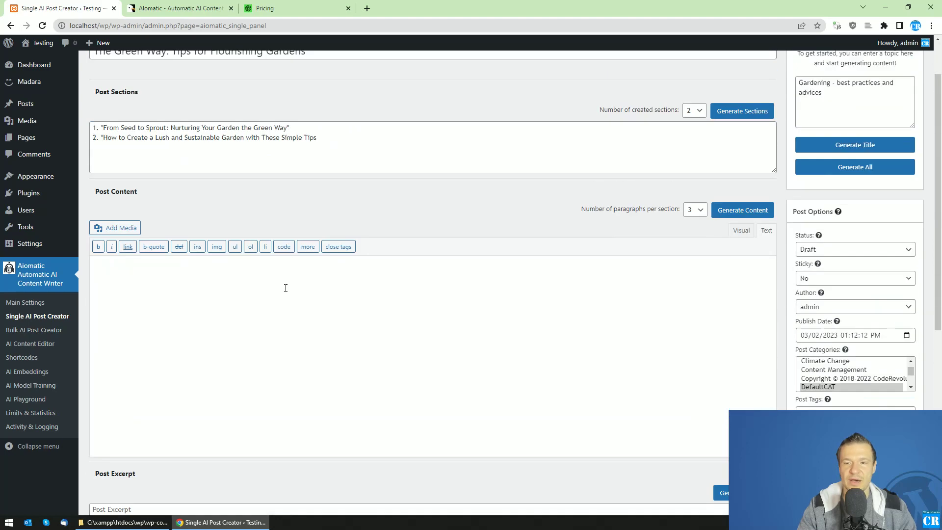
{"action": "scroll", "coordinate": [287, 287], "scroll_direction": "up", "scroll_amount": 1}
Step: Create a bulk rule titled 'Gardening advices and tips', review its advanced settings and save it
{"action": "left_click", "coordinate": [31, 332]}
{"action": "left_click", "coordinate": [519, 81]}
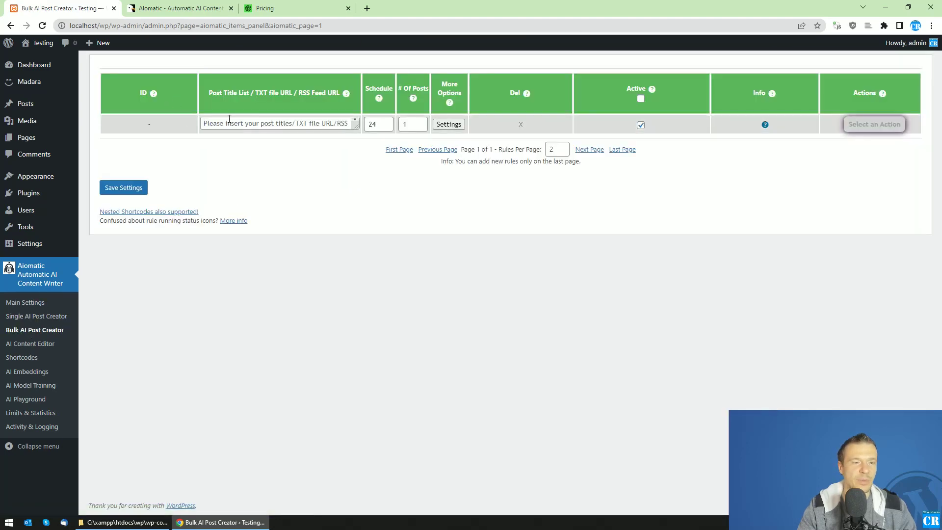
{"action": "left_click", "coordinate": [236, 125]}
{"action": "type", "text": "G"}
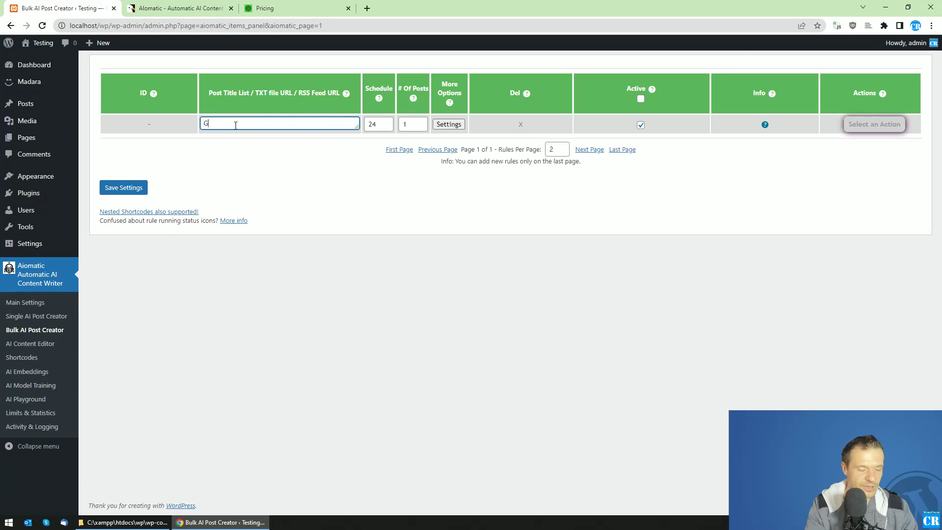
{"action": "type", "text": "ardeni"}
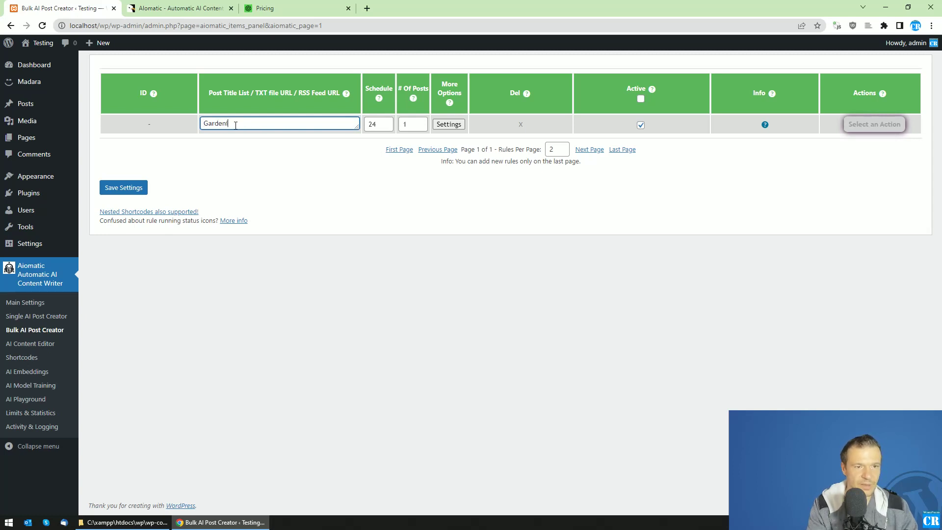
{"action": "type", "text": "ng advices an"}
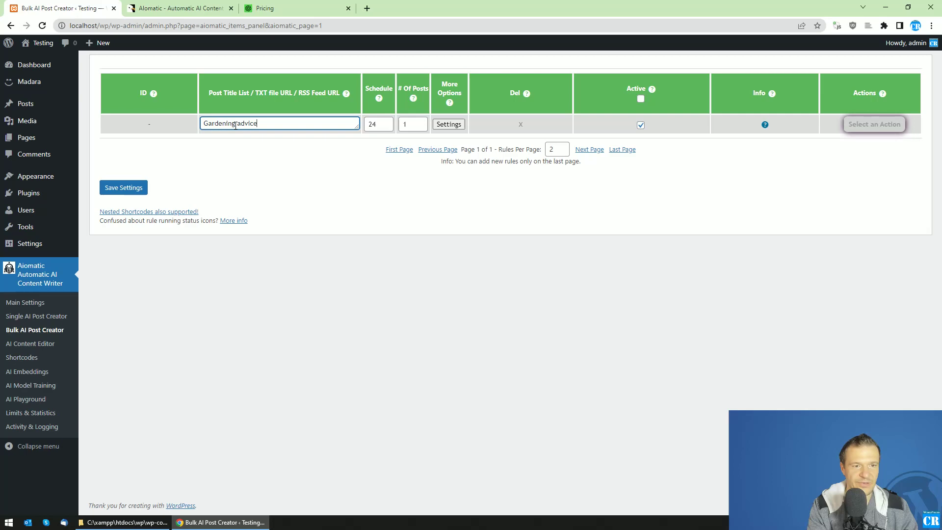
{"action": "type", "text": "d tips"}
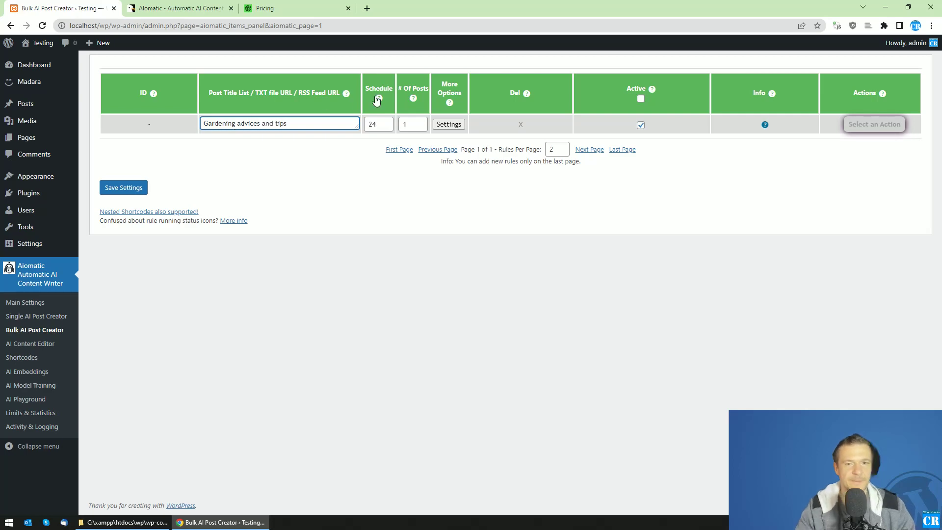
{"action": "left_click", "coordinate": [446, 127]}
{"action": "scroll", "coordinate": [397, 268], "scroll_direction": "down", "scroll_amount": 1}
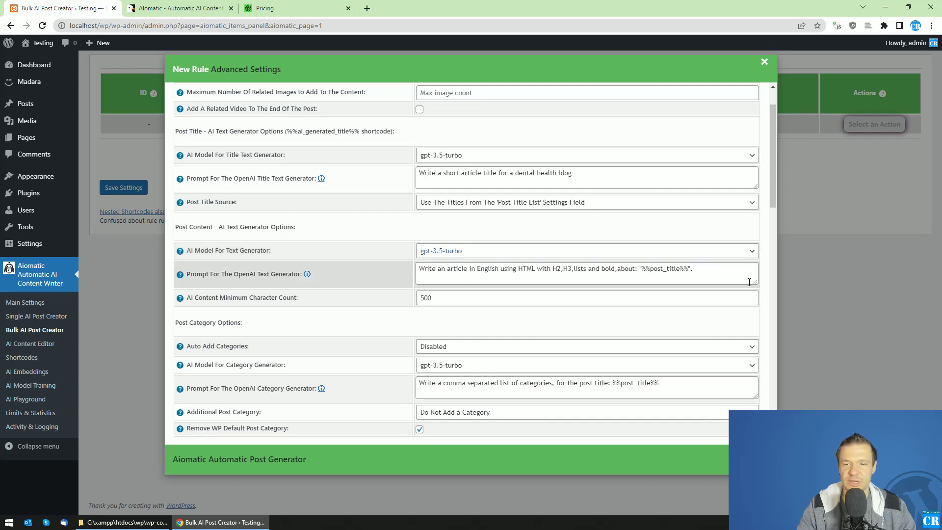
{"action": "left_click", "coordinate": [131, 188]}
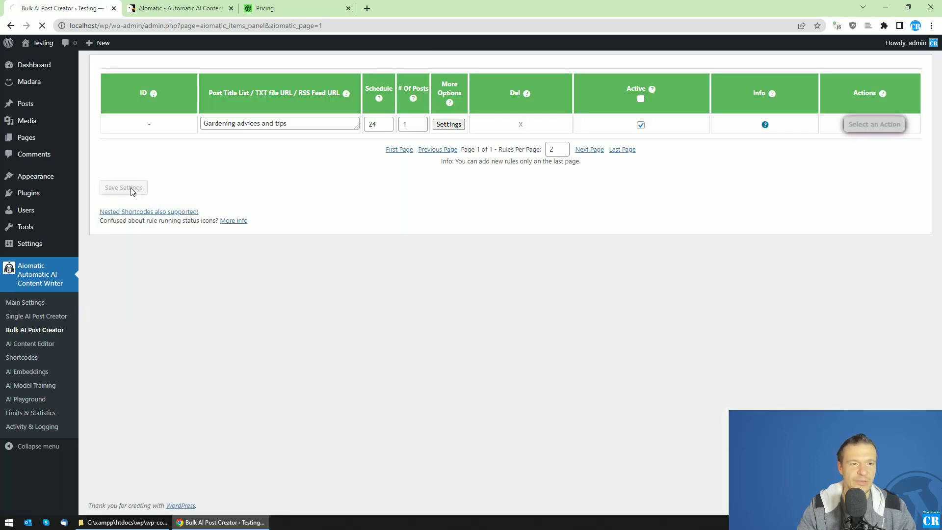
Step: Open the AI Content Editor in a new tab, then run the gardening rule now from the rules table
{"action": "right_click", "coordinate": [23, 350]}
{"action": "left_click", "coordinate": [67, 361]}
{"action": "left_click", "coordinate": [155, 11]}
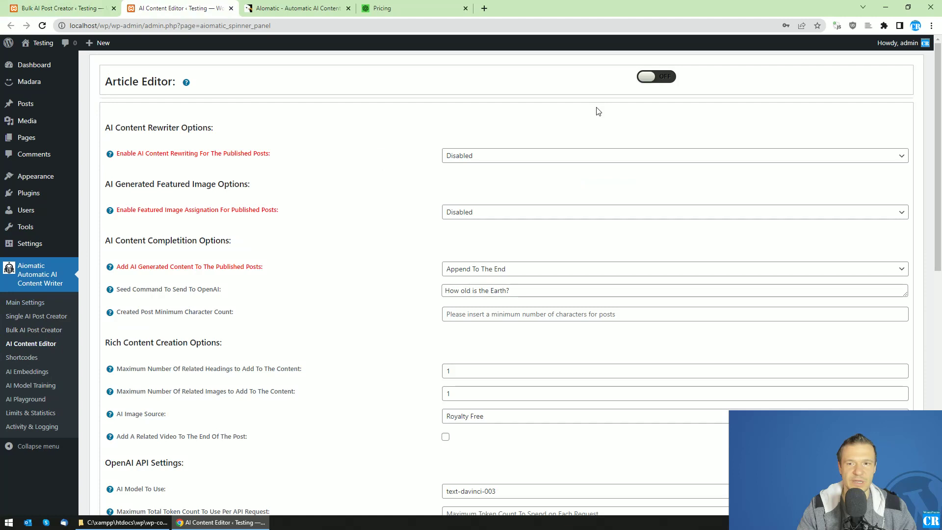
{"action": "left_click", "coordinate": [86, 3]}
{"action": "left_click", "coordinate": [874, 125]}
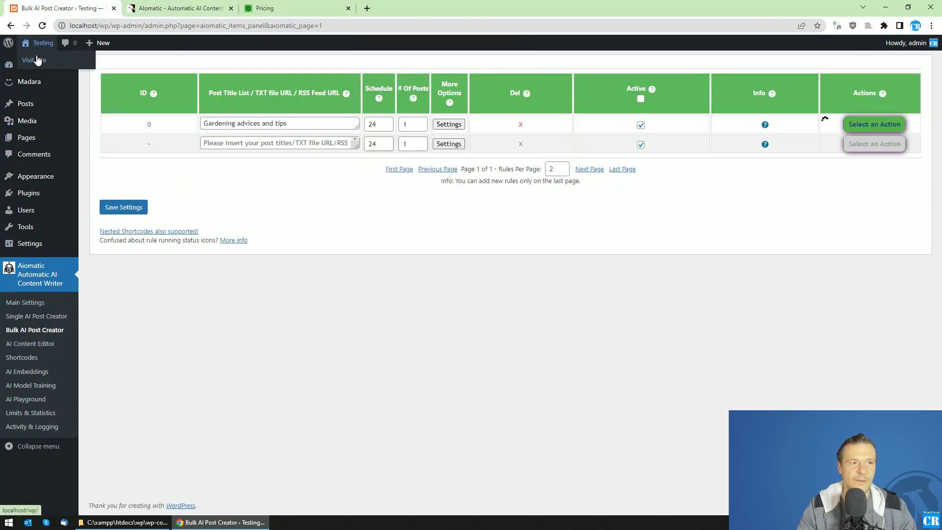
Step: Check the OpenAI pricing tab, then reload the site front end to show the new post
{"action": "left_click", "coordinate": [146, 6]}
{"action": "left_click", "coordinate": [63, 8]}
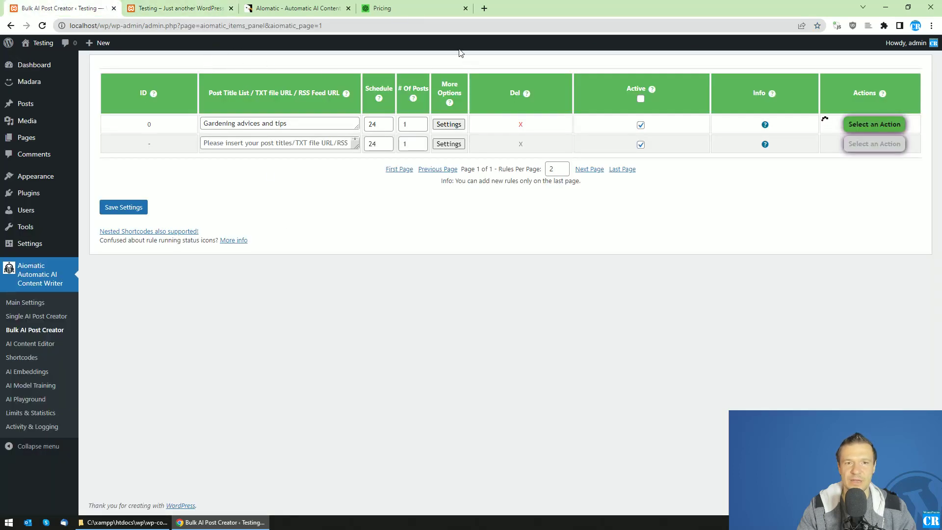
{"action": "left_click", "coordinate": [406, 9]}
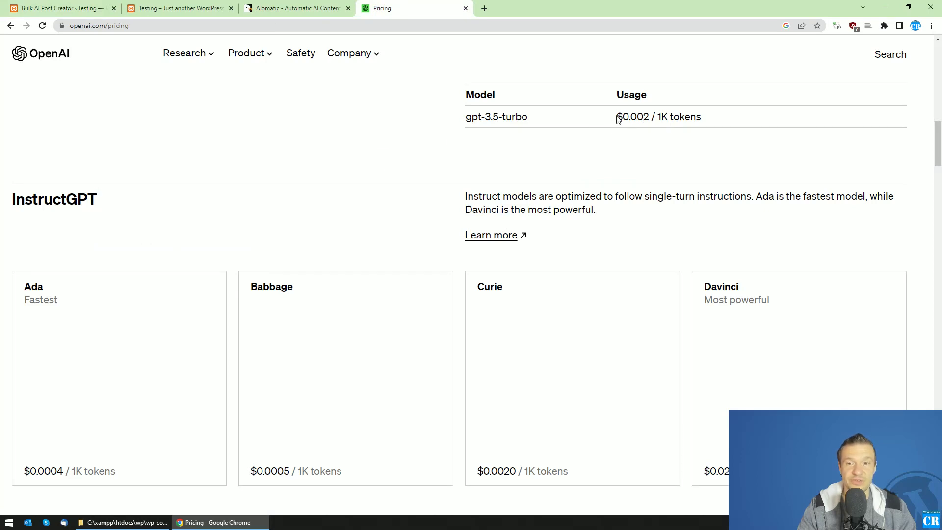
{"action": "left_click", "coordinate": [67, 9]}
{"action": "left_click", "coordinate": [147, 8]}
{"action": "left_click", "coordinate": [42, 25]}
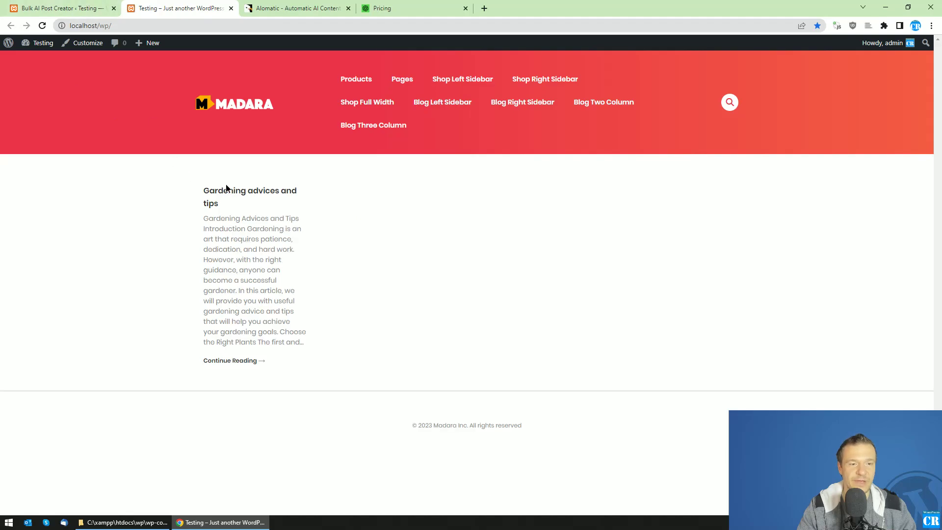
Step: Read the published 'Gardening advices and tips' article from Introduction to Conclusion
{"action": "left_click", "coordinate": [228, 191]}
{"action": "scroll", "coordinate": [207, 273], "scroll_direction": "down", "scroll_amount": 3}
{"action": "scroll", "coordinate": [207, 273], "scroll_direction": "up", "scroll_amount": 2}
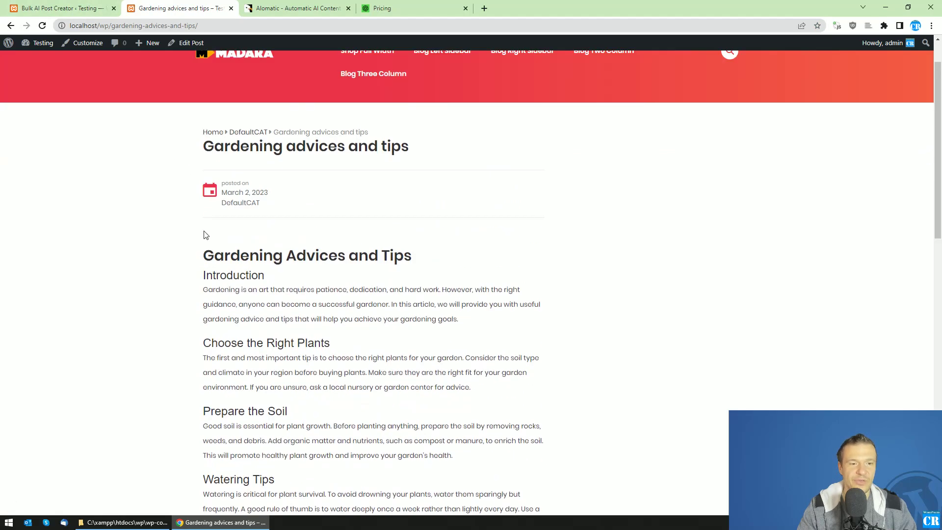
{"action": "scroll", "coordinate": [336, 259], "scroll_direction": "down", "scroll_amount": 2}
{"action": "scroll", "coordinate": [227, 225], "scroll_direction": "down", "scroll_amount": 2}
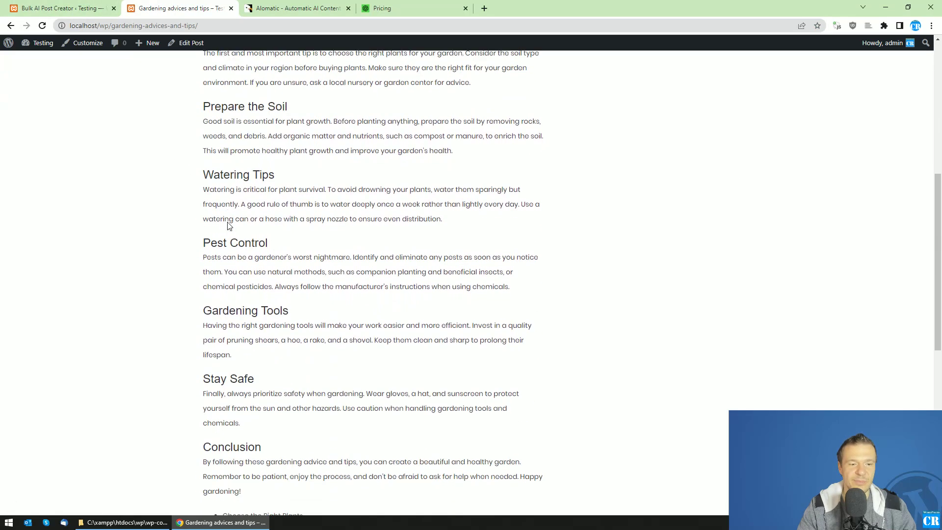
{"action": "scroll", "coordinate": [227, 222], "scroll_direction": "down", "scroll_amount": 3}
{"action": "scroll", "coordinate": [228, 210], "scroll_direction": "down", "scroll_amount": 1}
{"action": "scroll", "coordinate": [236, 265], "scroll_direction": "down", "scroll_amount": 1}
{"action": "scroll", "coordinate": [236, 265], "scroll_direction": "up", "scroll_amount": 3}
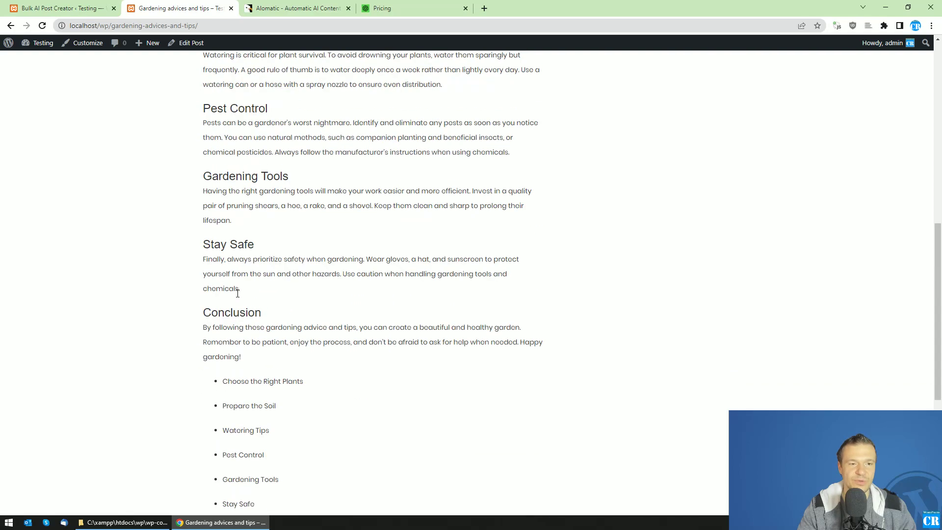
{"action": "scroll", "coordinate": [236, 299], "scroll_direction": "up", "scroll_amount": 3}
{"action": "scroll", "coordinate": [236, 299], "scroll_direction": "up", "scroll_amount": 2}
{"action": "scroll", "coordinate": [236, 300], "scroll_direction": "down", "scroll_amount": 1}
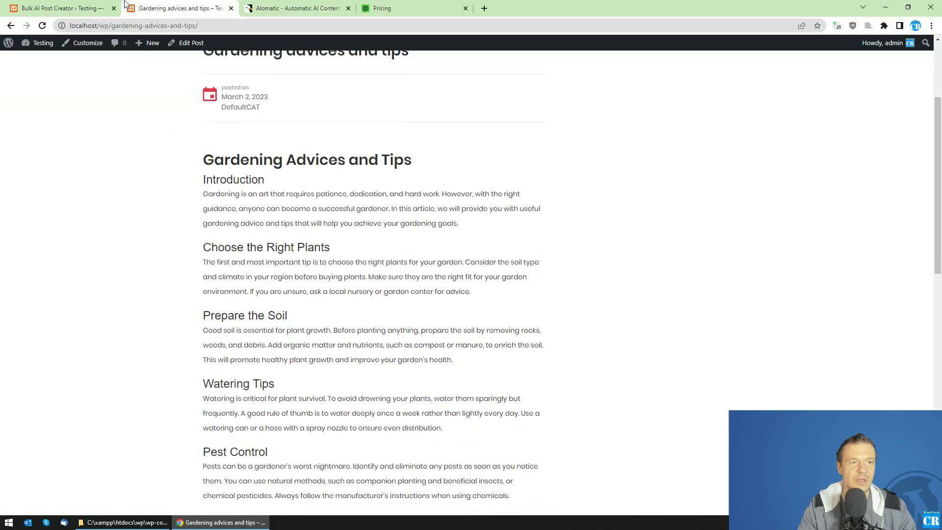
{"action": "scroll", "coordinate": [141, 200], "scroll_direction": "down", "scroll_amount": 1}
{"action": "scroll", "coordinate": [130, 173], "scroll_direction": "down", "scroll_amount": 2}
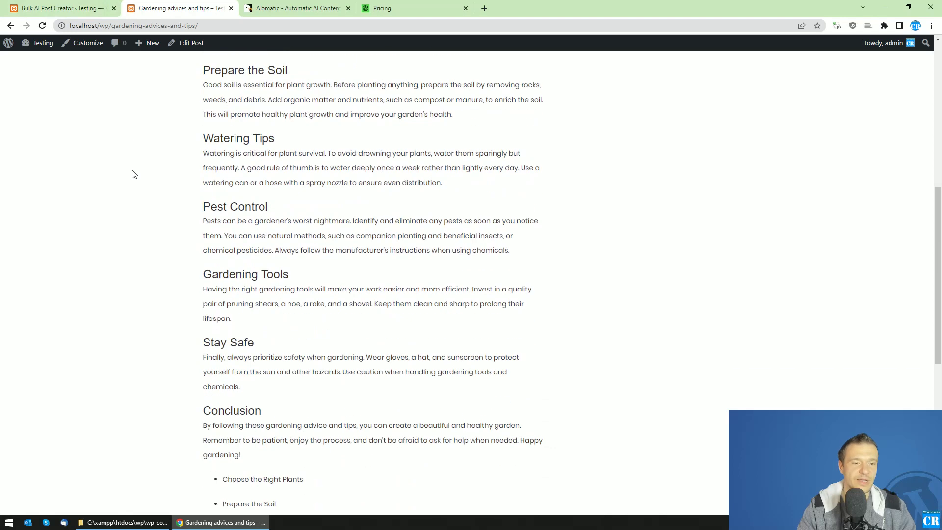
{"action": "left_click", "coordinate": [91, 5]}
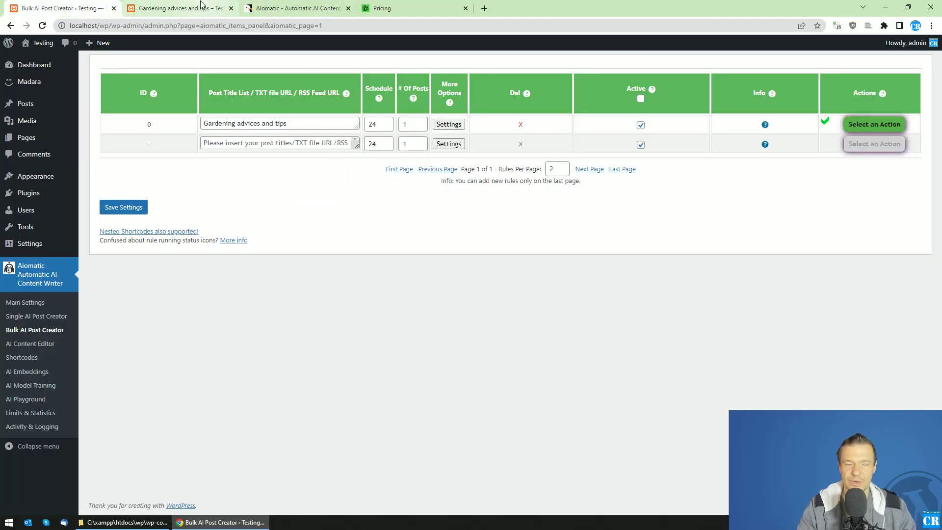
{"action": "left_click", "coordinate": [177, 9]}
{"action": "scroll", "coordinate": [189, 321], "scroll_direction": "down", "scroll_amount": 3}
{"action": "left_click", "coordinate": [80, 7]}
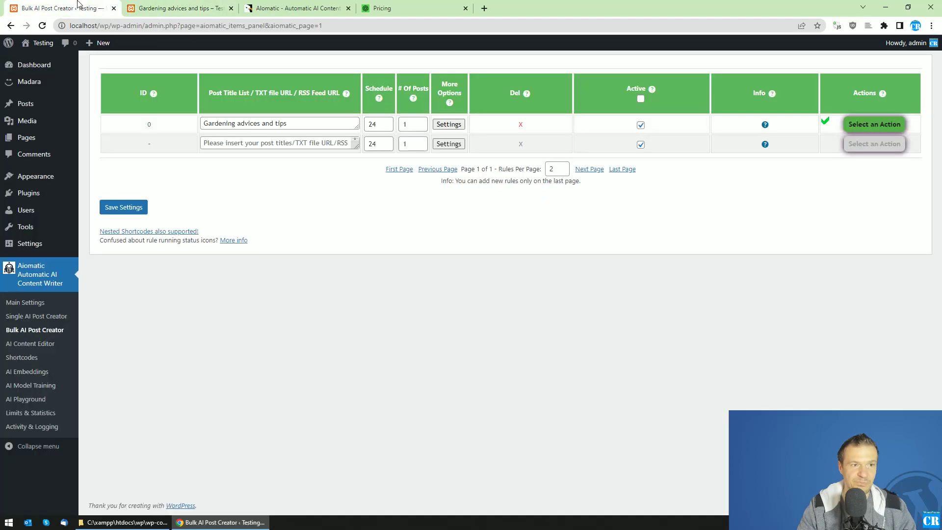
{"action": "left_click", "coordinate": [296, 5]}
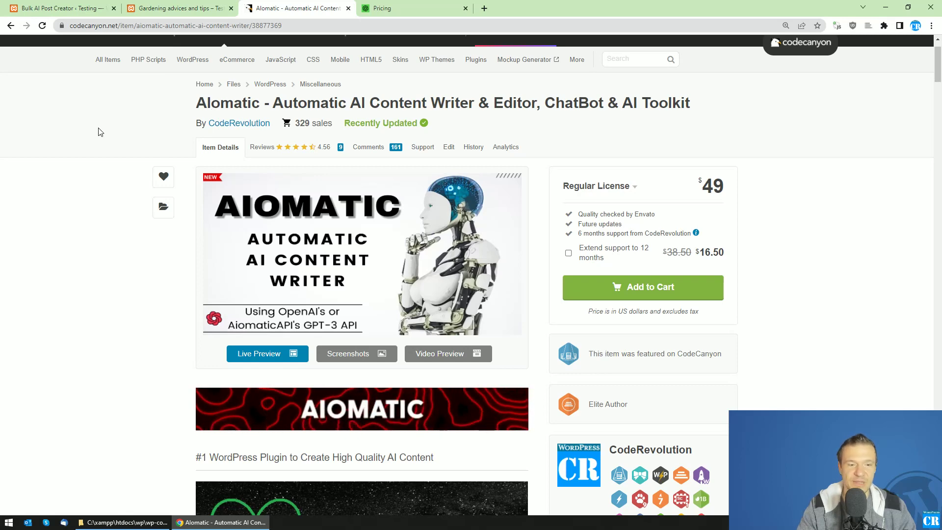
{"action": "left_click", "coordinate": [62, 9]}
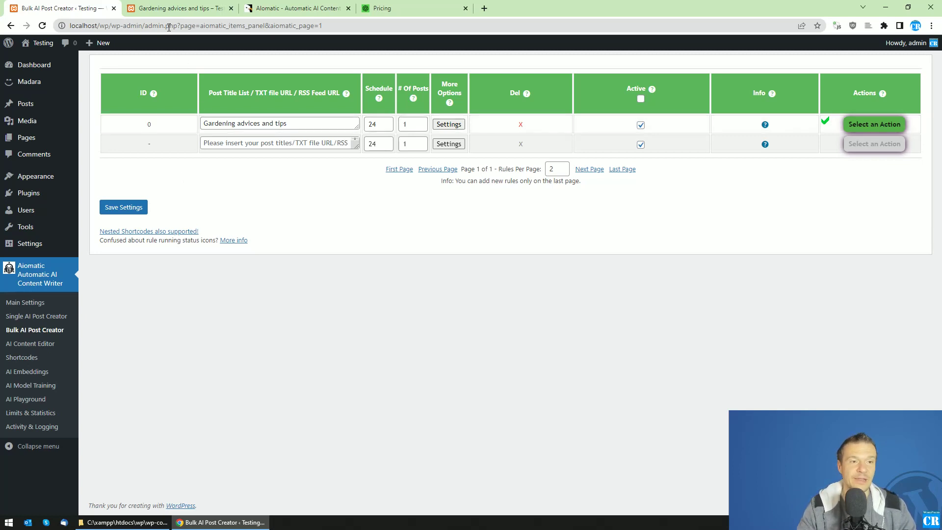
{"action": "left_click", "coordinate": [176, 8]}
{"action": "left_click", "coordinate": [103, 6]}
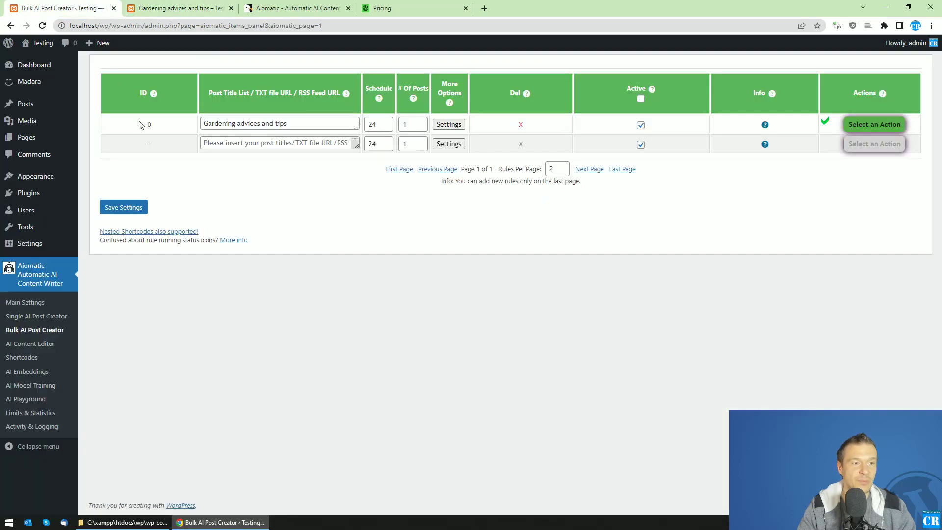